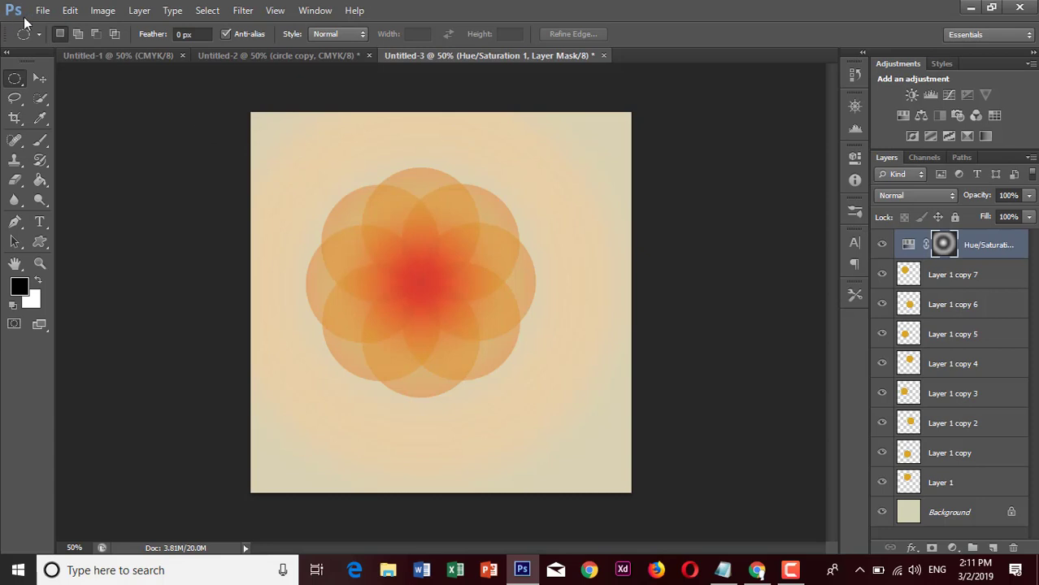
Create a new 1000×1000 px, 72 ppi CMYK document with a white background.
{"action": "left_click", "coordinate": [38, 11]}
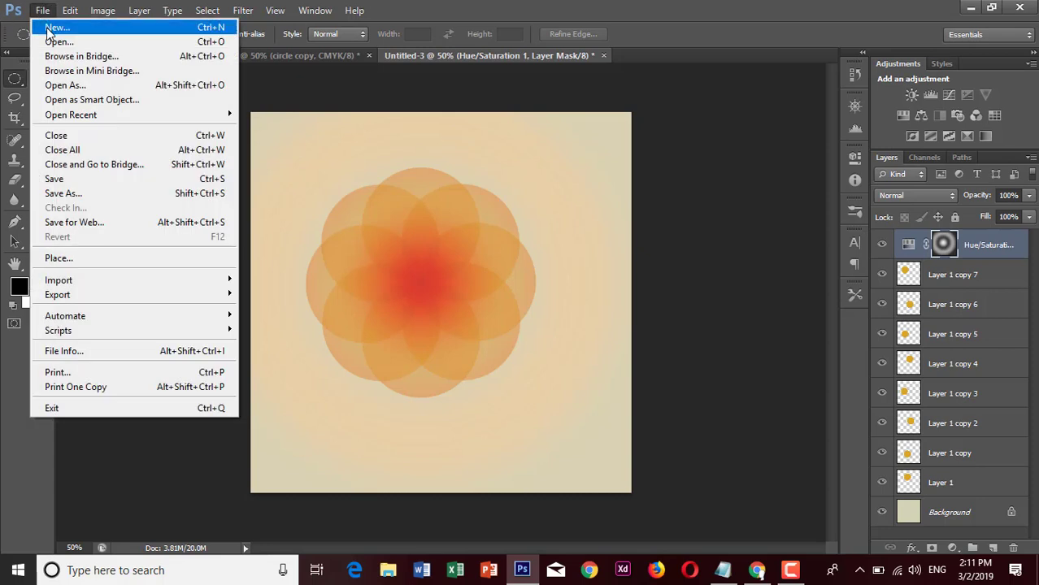
{"action": "left_click", "coordinate": [48, 30]}
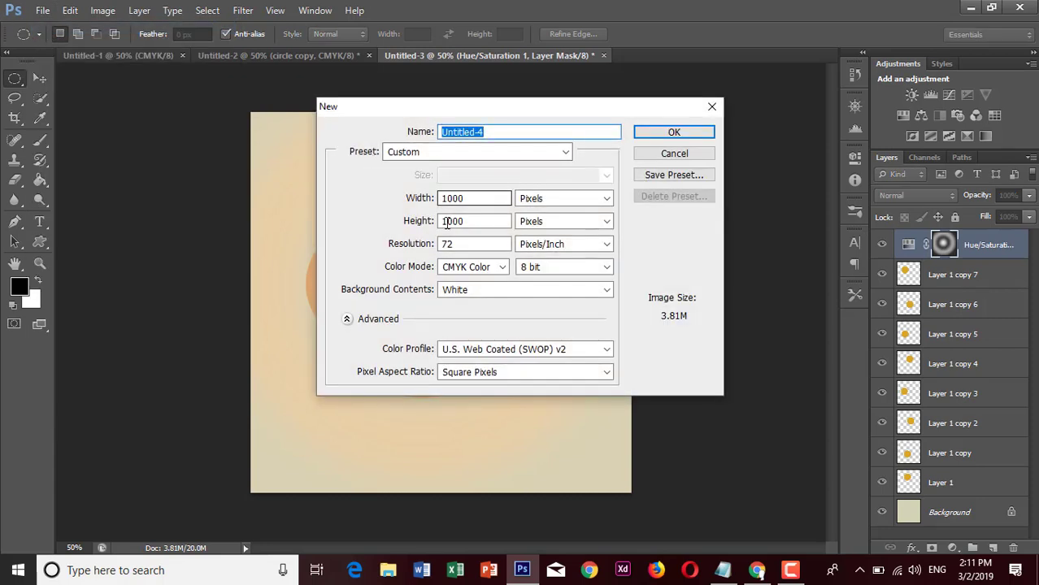
{"action": "left_click", "coordinate": [655, 139]}
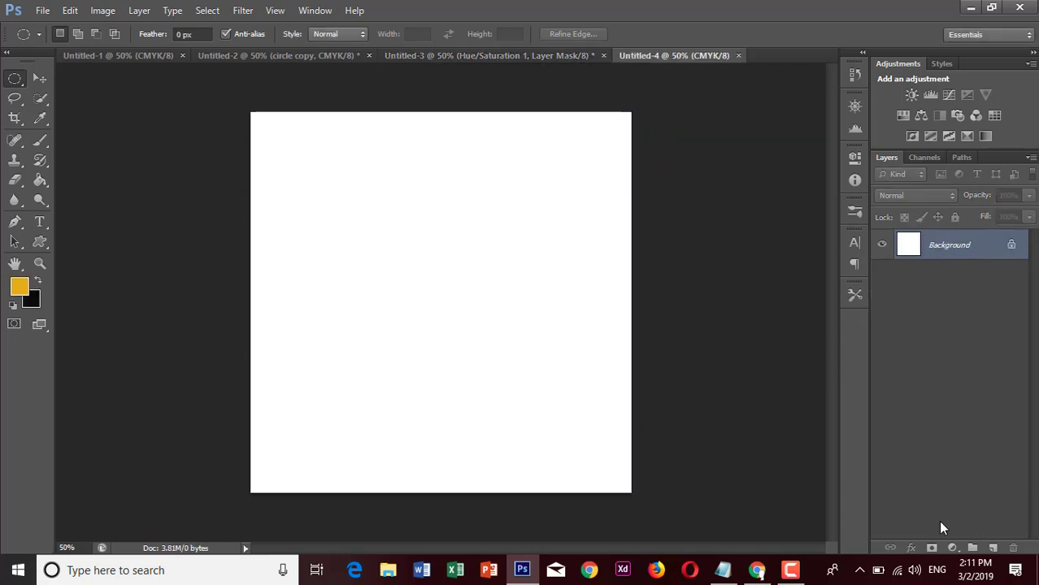
Add a new empty layer and rename it 'circle'.
{"action": "left_click", "coordinate": [992, 549]}
{"action": "double_click", "coordinate": [941, 245]}
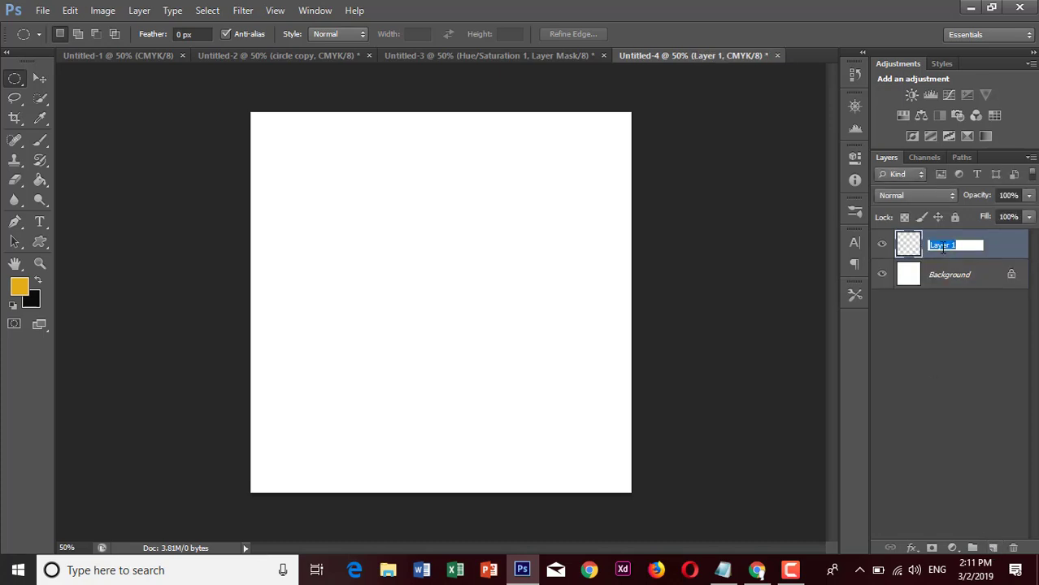
{"action": "type", "text": "circle"}
{"action": "key", "text": "Return"}
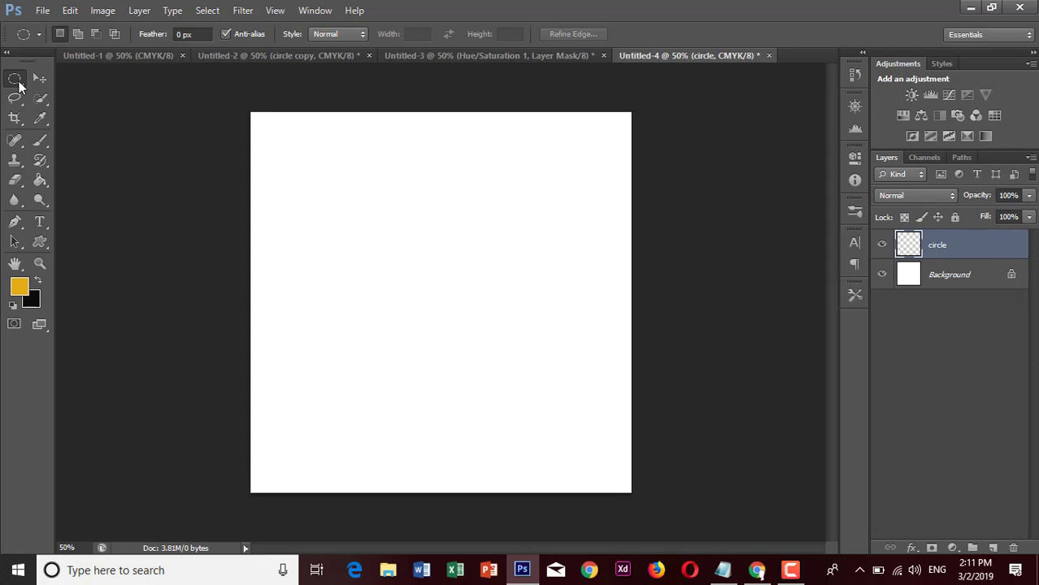
Draw a circular selection with the Elliptical Marquee in the canvas's upper-left area.
{"action": "right_click", "coordinate": [18, 82]}
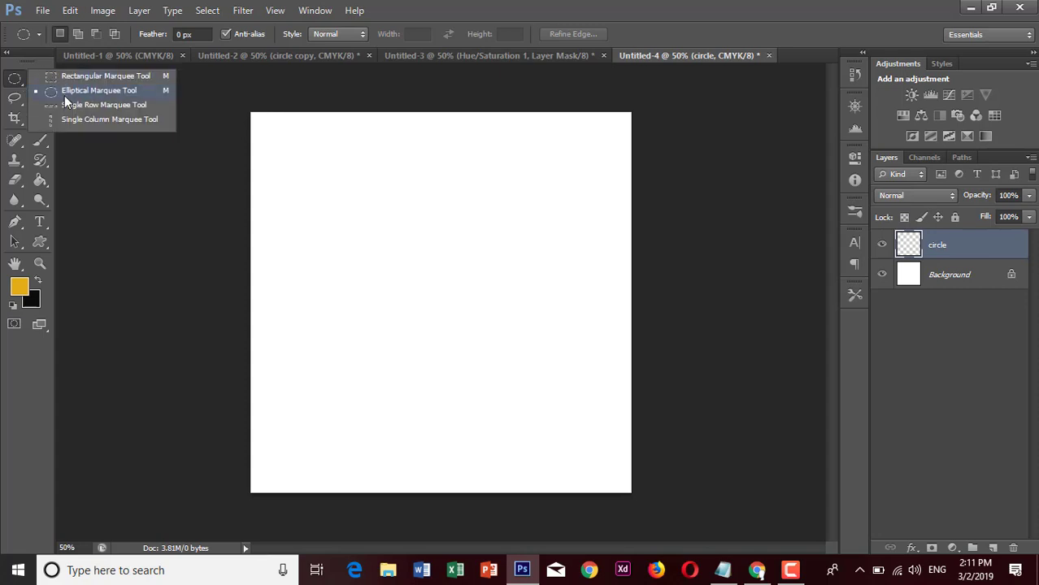
{"action": "left_click", "coordinate": [132, 91]}
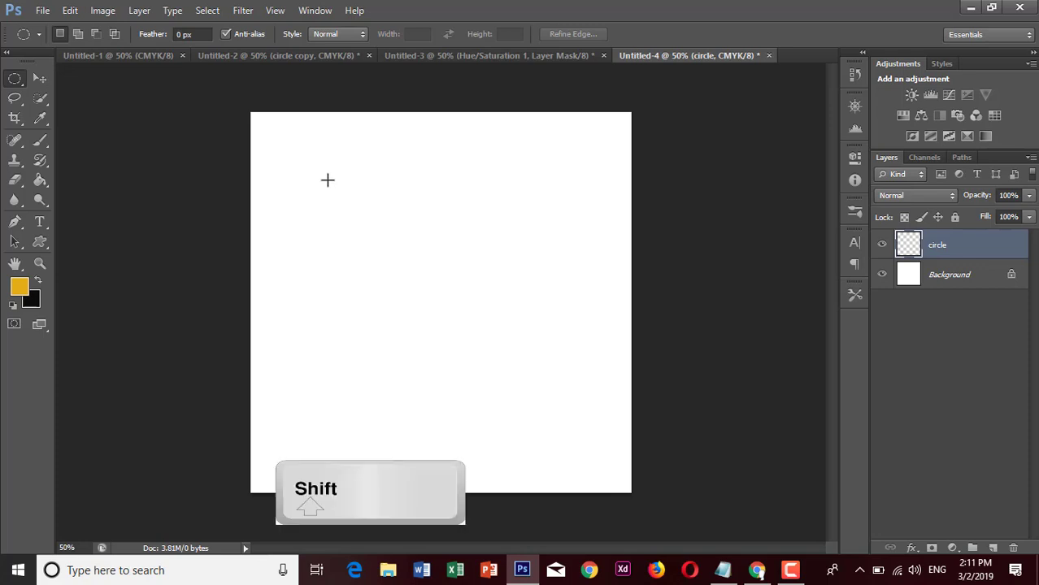
{"action": "left_click_drag", "start_coordinate": [327, 159], "coordinate": [466, 283]}
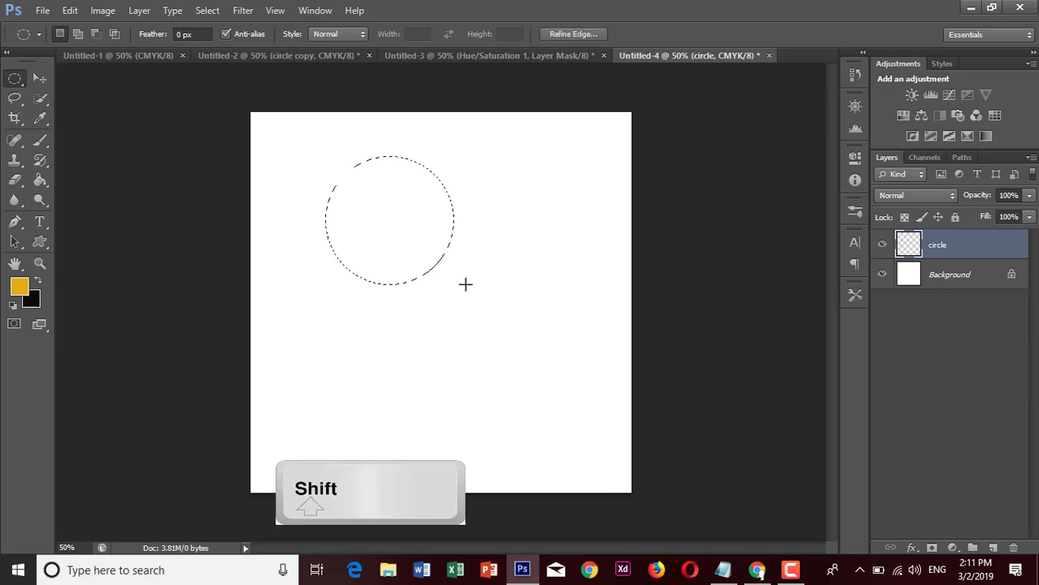
Set a golden-yellow foreground colour and fill the circle selection.
{"action": "left_click", "coordinate": [20, 287]}
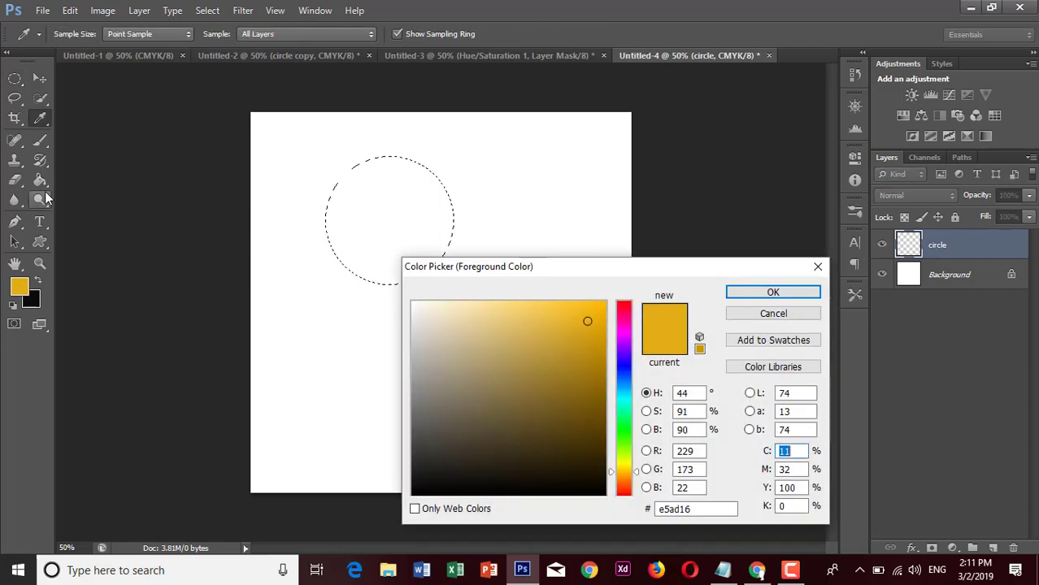
{"action": "left_click", "coordinate": [547, 342]}
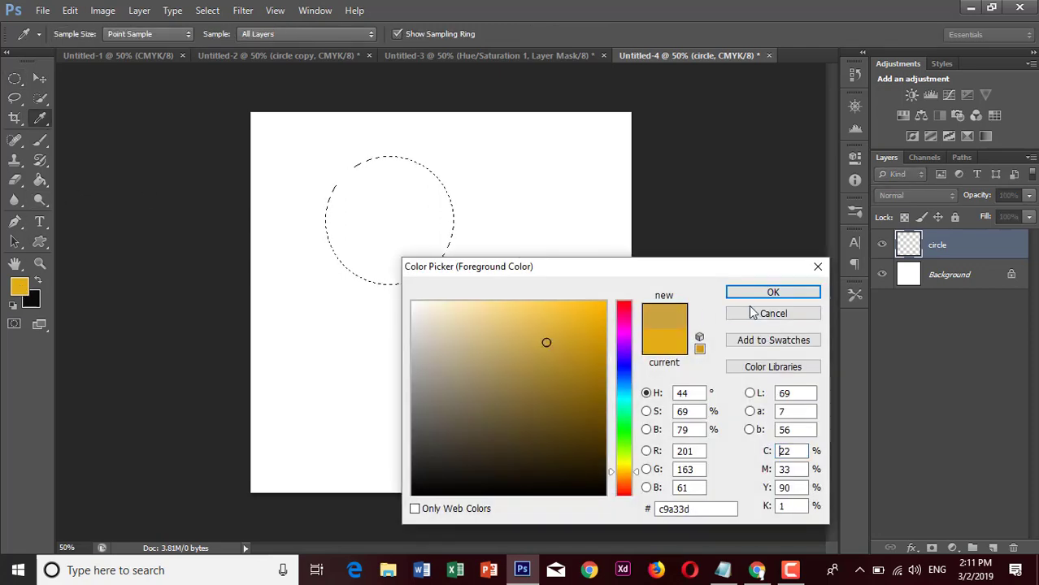
{"action": "left_click", "coordinate": [582, 330]}
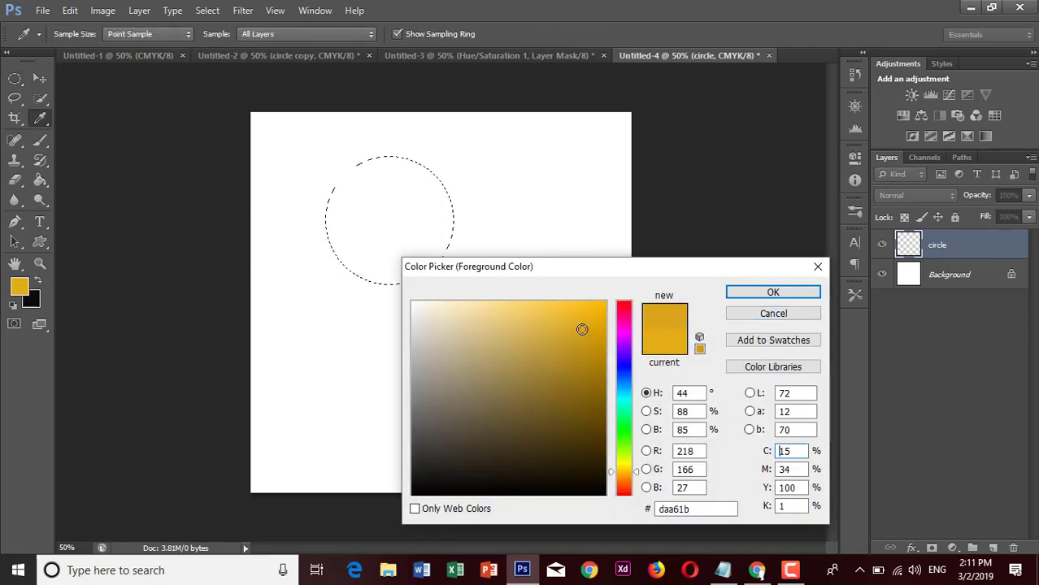
{"action": "left_click", "coordinate": [738, 292]}
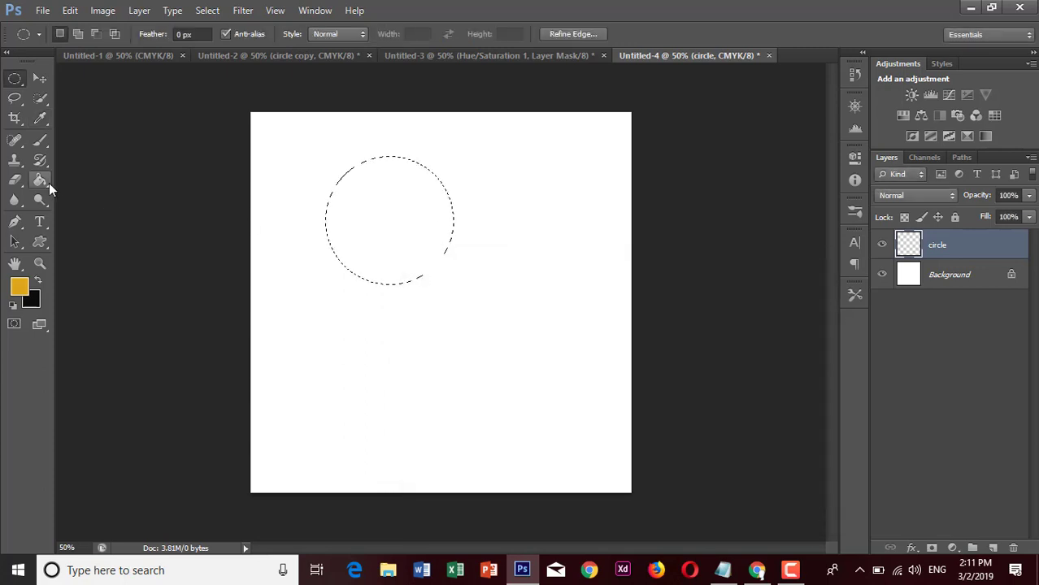
{"action": "left_click", "coordinate": [40, 182]}
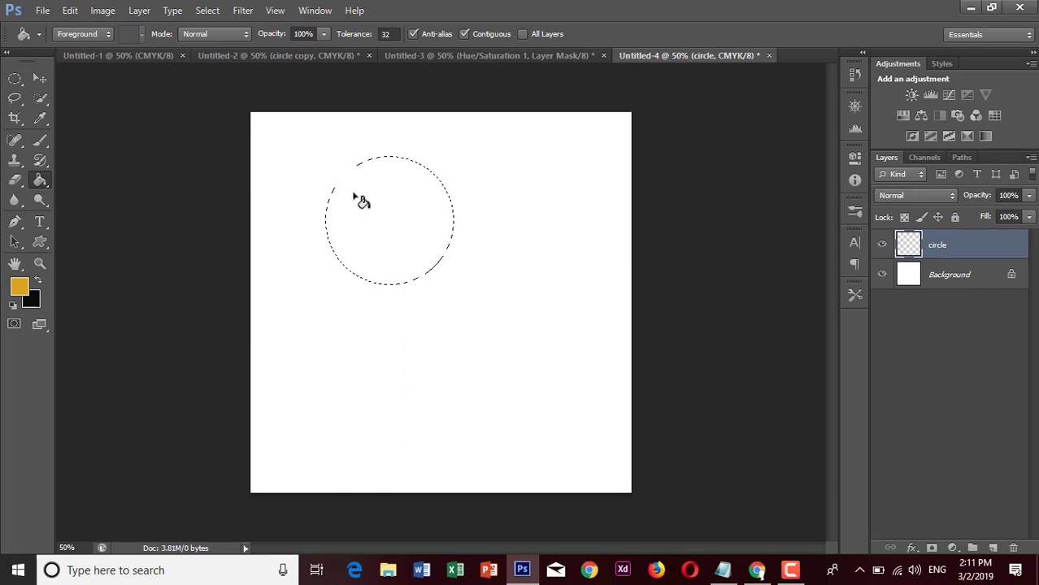
{"action": "key", "text": "ctrl+BackSpace"}
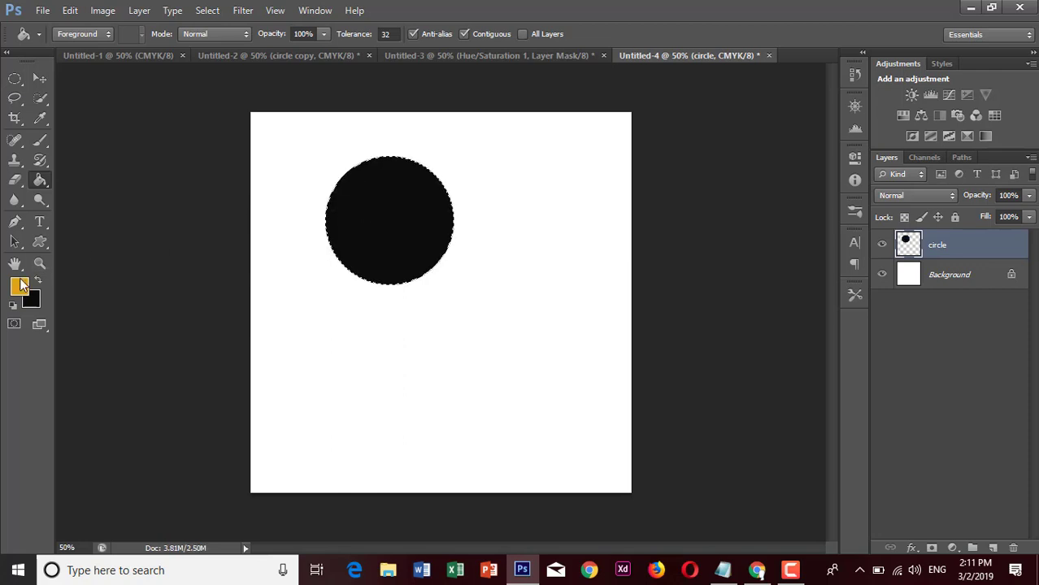
Re-pick golden yellow, Paint Bucket-fill the circle with it, and clear the selection.
{"action": "left_click", "coordinate": [21, 285]}
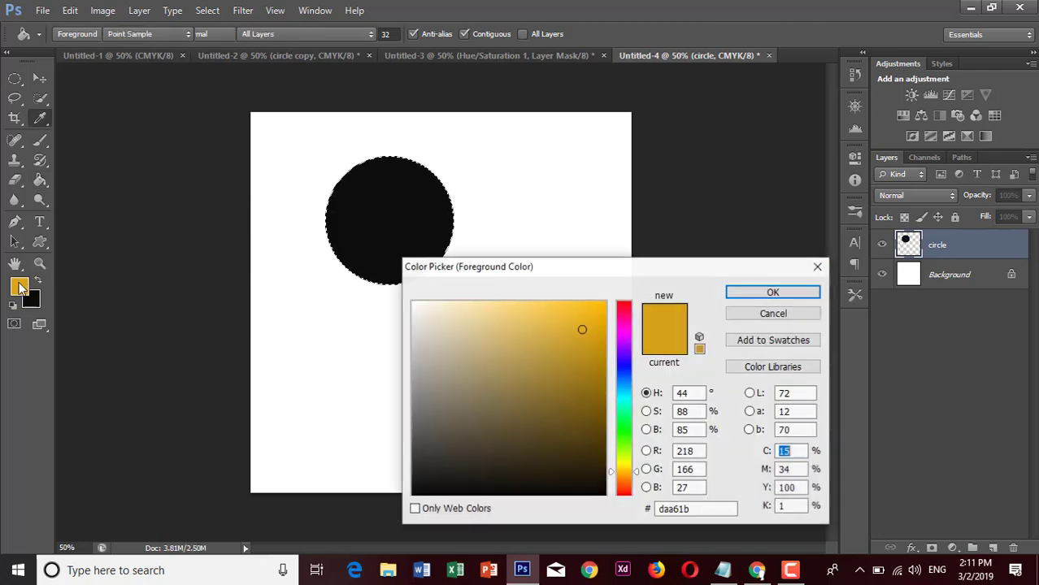
{"action": "left_click", "coordinate": [556, 331]}
{"action": "left_click", "coordinate": [770, 293]}
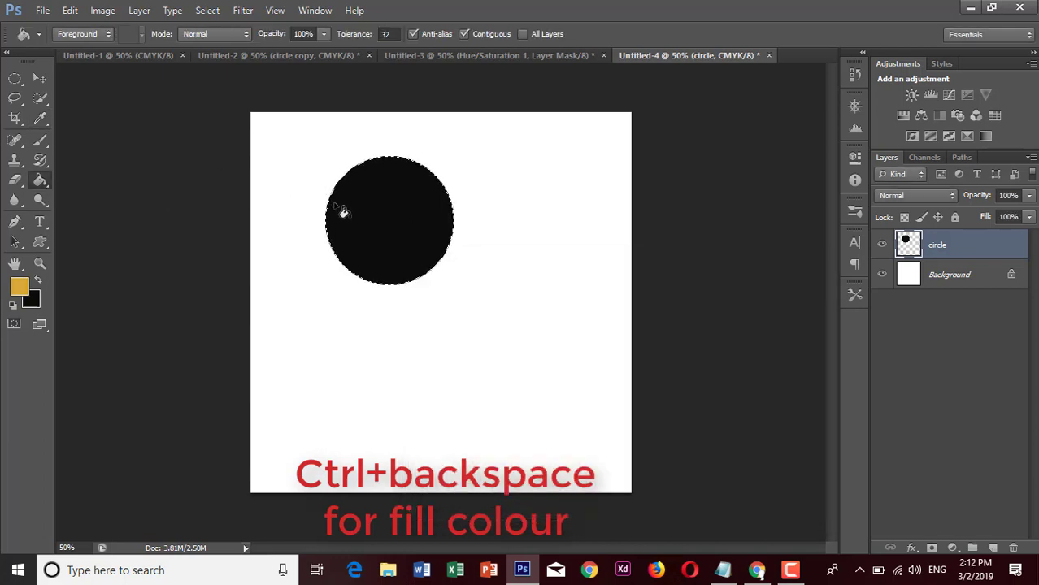
{"action": "left_click", "coordinate": [362, 223]}
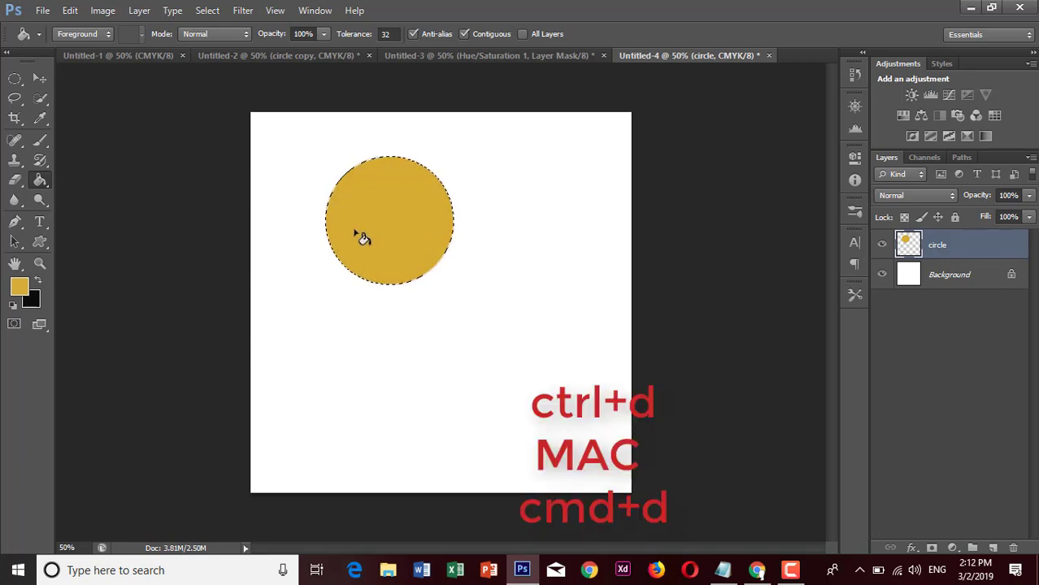
{"action": "key", "text": "ctrl+d"}
Lower the circle layer's opacity to 40% and keep the layer selected.
{"action": "left_click", "coordinate": [1029, 196]}
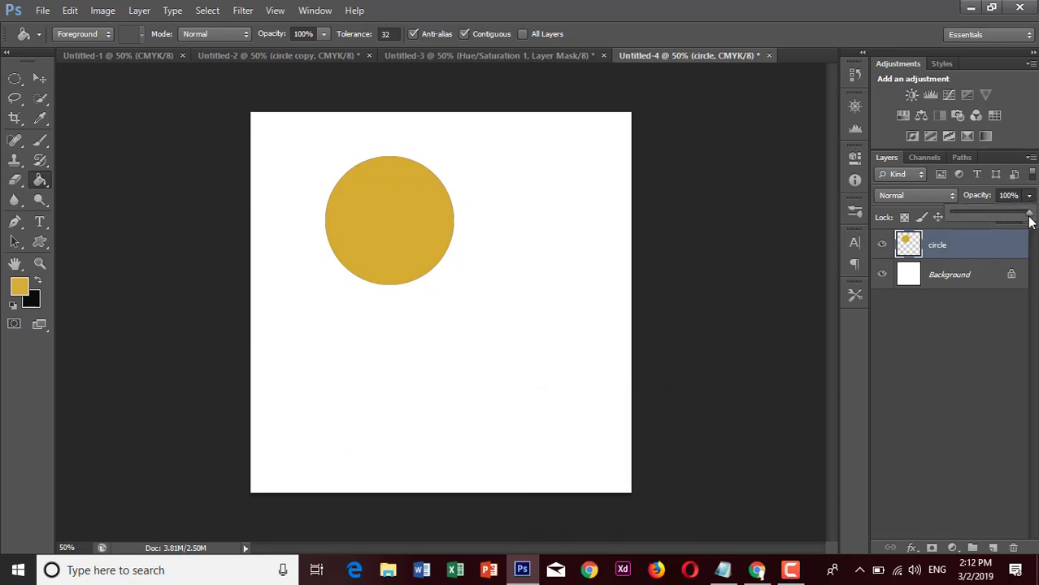
{"action": "left_click_drag", "start_coordinate": [1028, 213], "coordinate": [985, 220]}
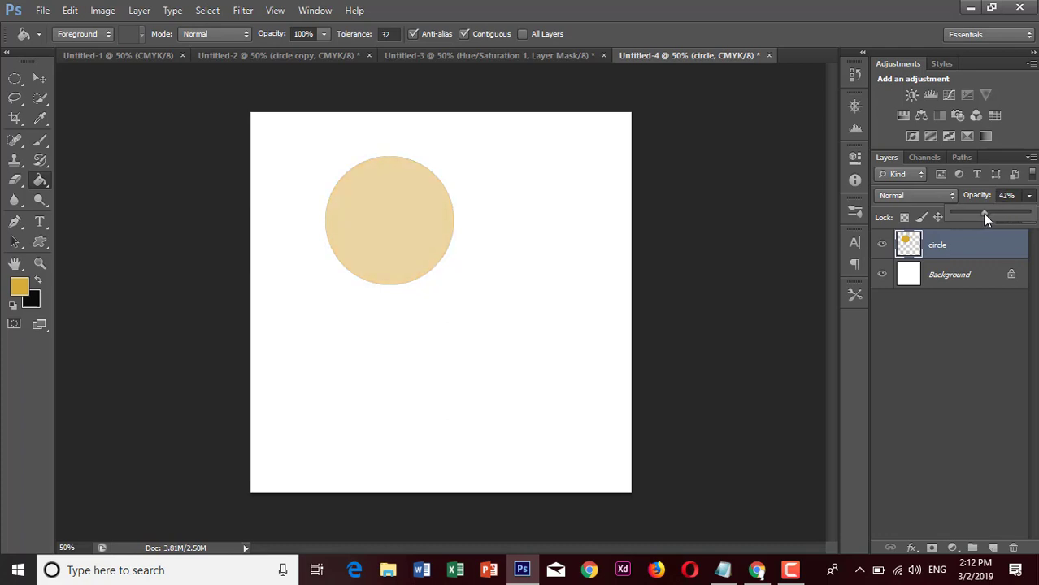
{"action": "left_click", "coordinate": [988, 357]}
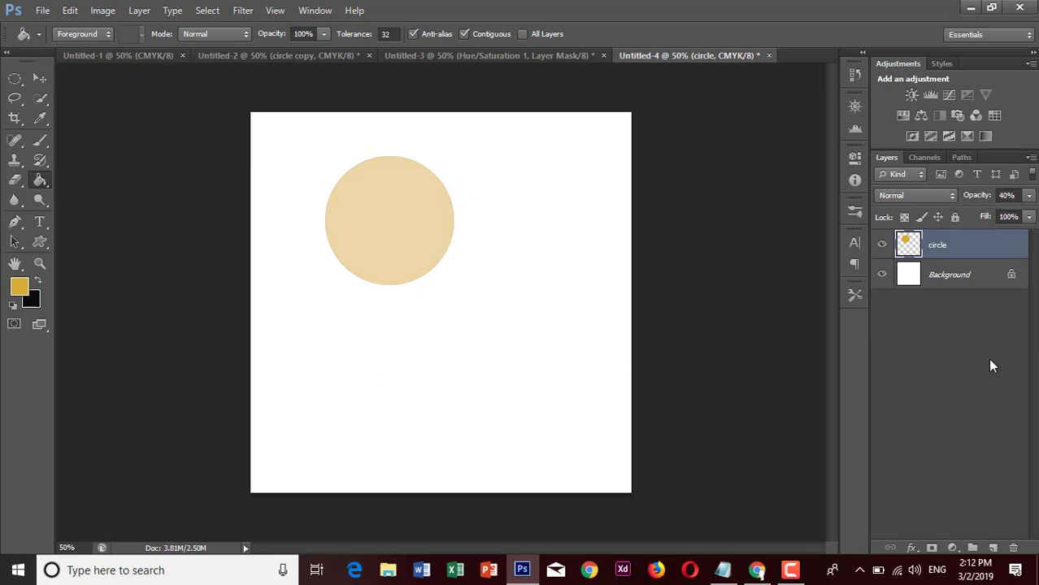
{"action": "left_click", "coordinate": [962, 253]}
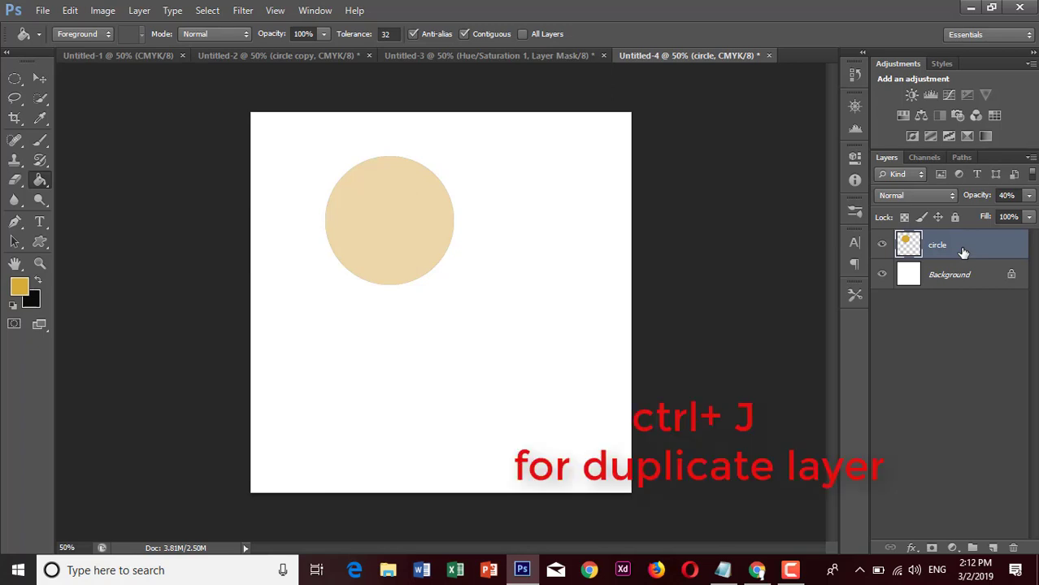
Duplicate the circle layer, shift the copy straight down to overlap, and select both layers.
{"action": "key", "text": "ctrl+j"}
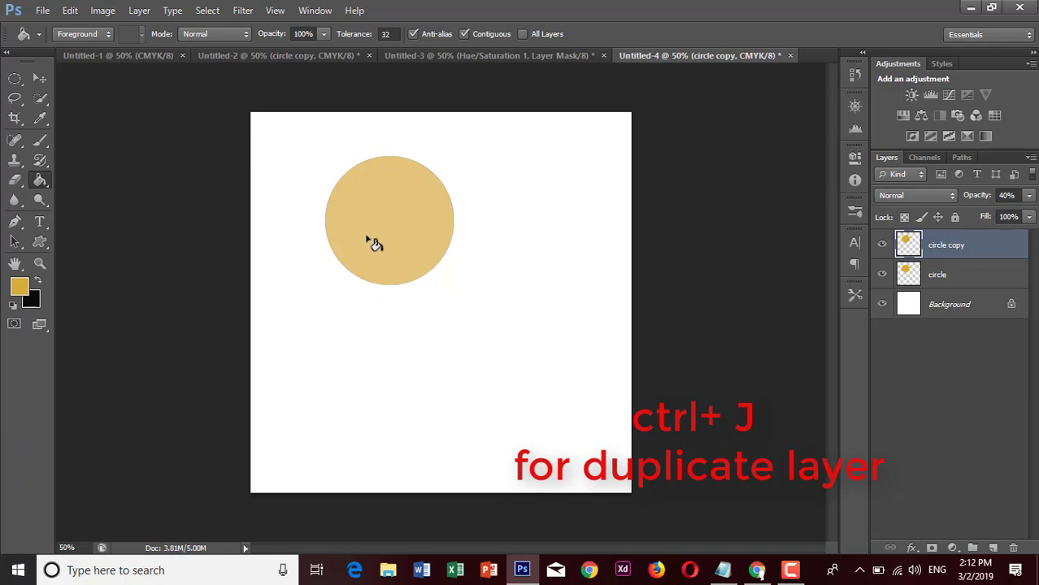
{"action": "left_click", "coordinate": [43, 82]}
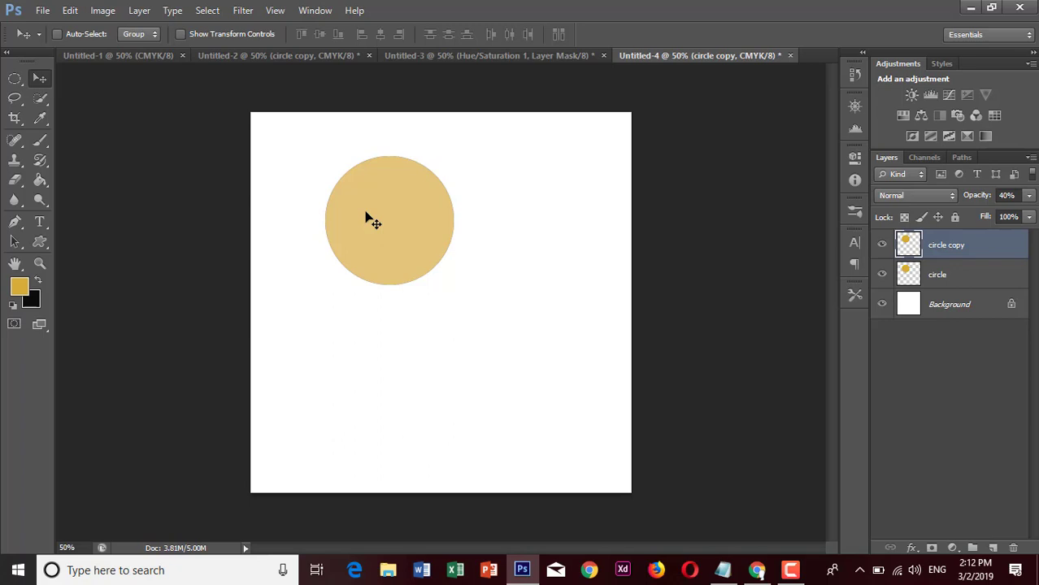
{"action": "left_click_drag", "start_coordinate": [365, 214], "coordinate": [387, 332]}
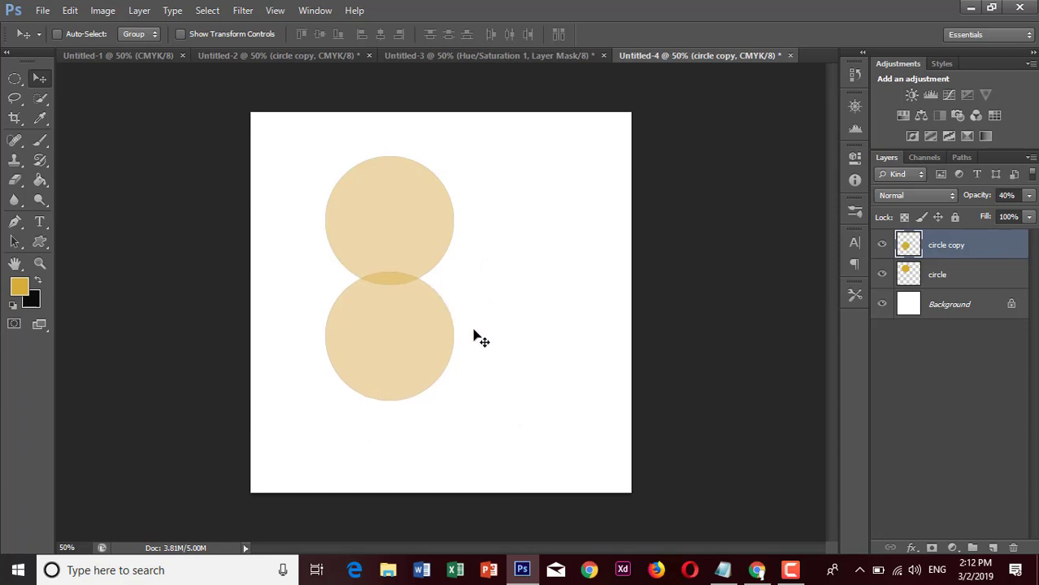
{"action": "left_click", "coordinate": [983, 278]}
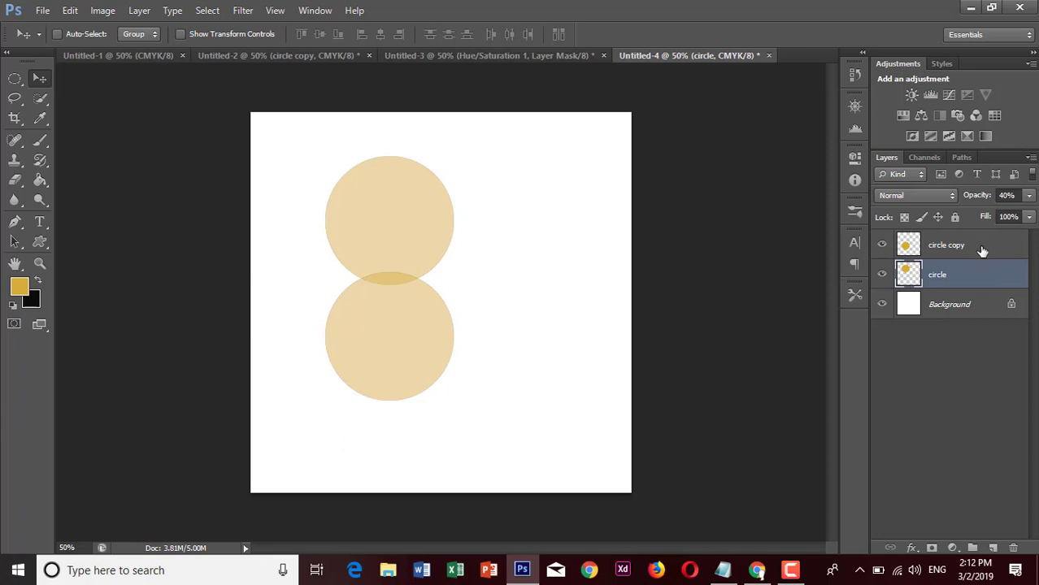
{"action": "left_click", "coordinate": [982, 248]}
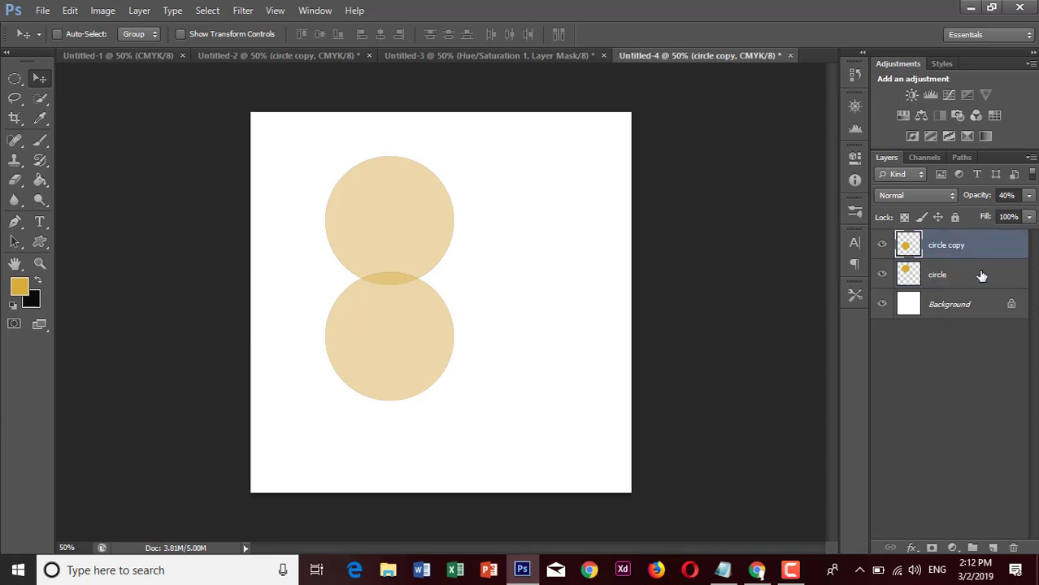
{"action": "left_click", "coordinate": [981, 278], "text": "shift"}
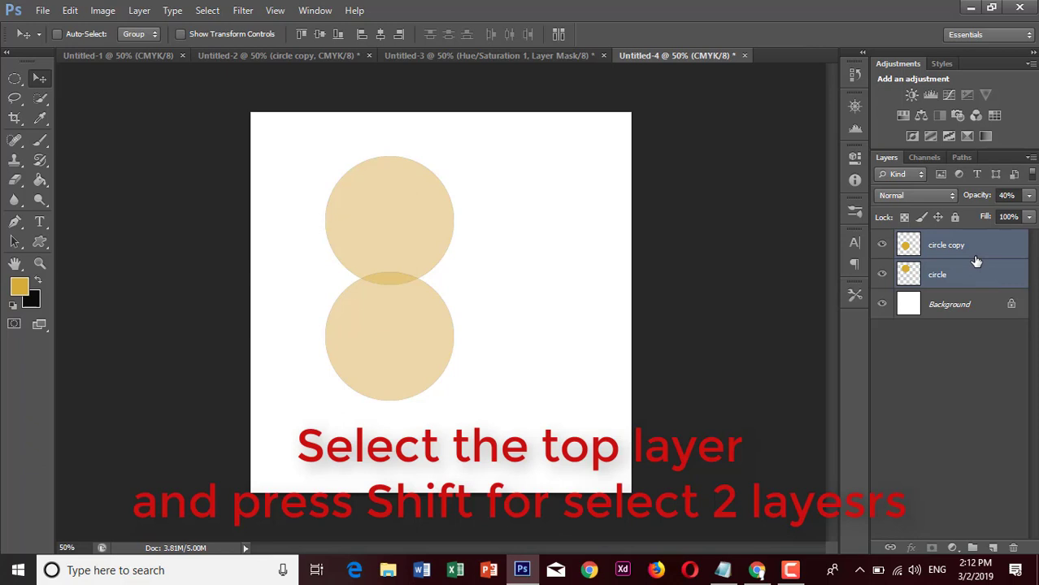
Duplicate both circle layers and rotate the copies about 90° into a cross.
{"action": "key", "text": "ctrl+j"}
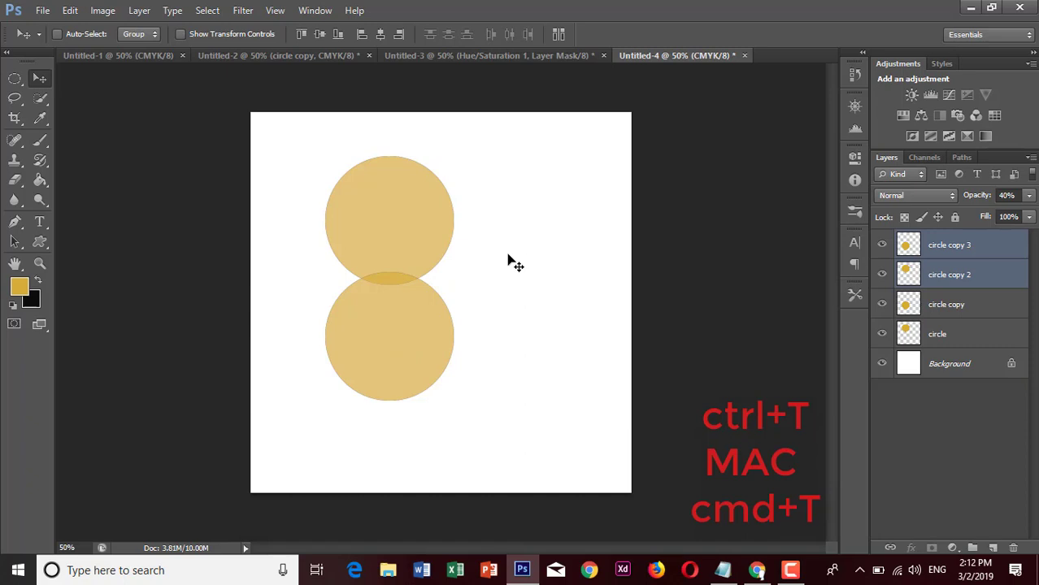
{"action": "key", "text": "ctrl+t"}
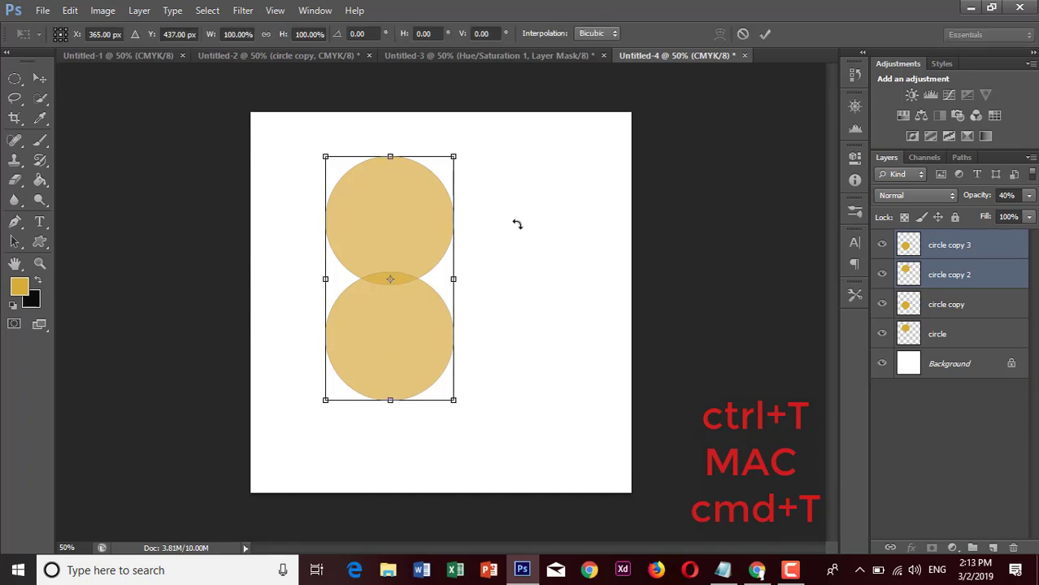
{"action": "mouse_move", "coordinate": [517, 223]}
{"action": "left_mouse_down"}
{"action": "mouse_move", "coordinate": [383, 115]}
{"action": "mouse_move", "coordinate": [336, 160]}
{"action": "left_mouse_up"}
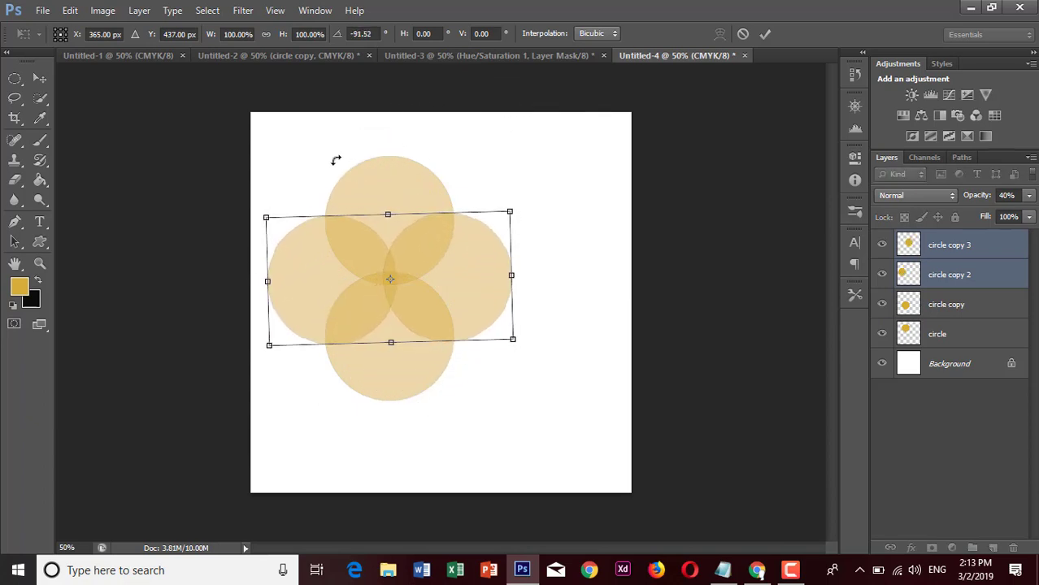
{"action": "left_click", "coordinate": [764, 35]}
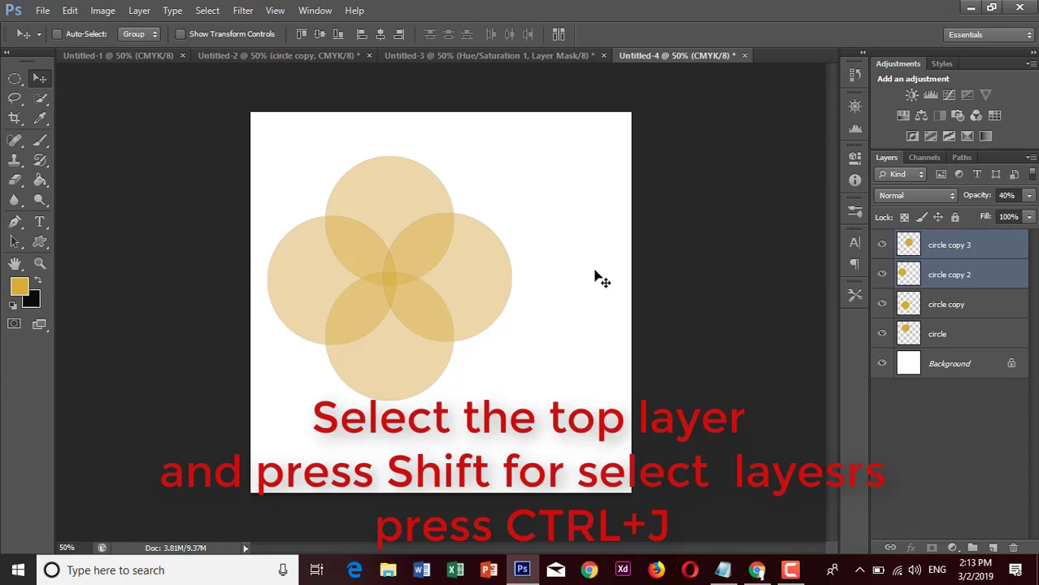
Select all four circle layers, centre the cross on the canvas, and duplicate them.
{"action": "left_click", "coordinate": [934, 313], "text": "shift"}
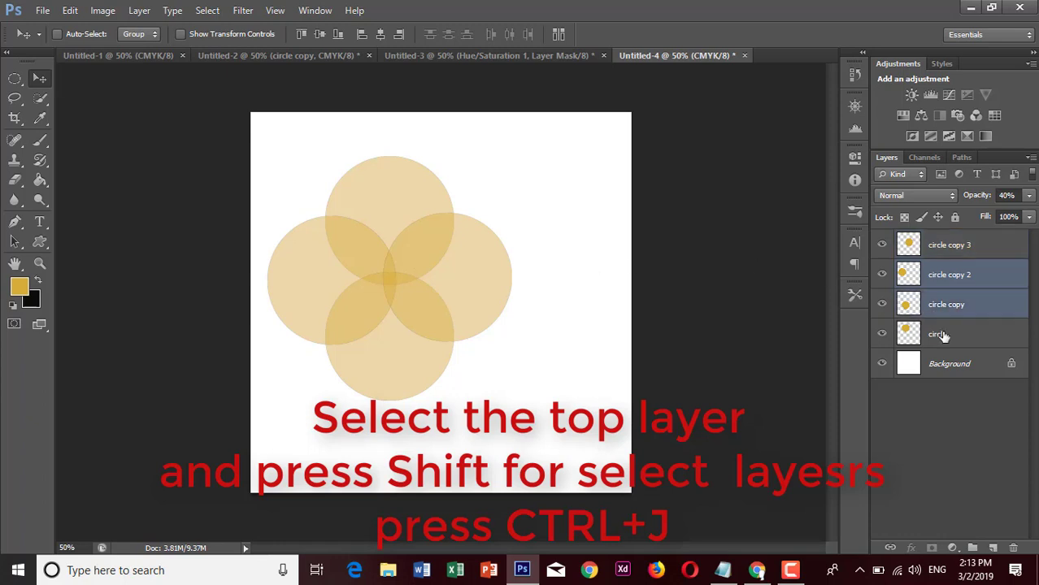
{"action": "left_click", "coordinate": [941, 335]}
{"action": "left_click", "coordinate": [950, 250]}
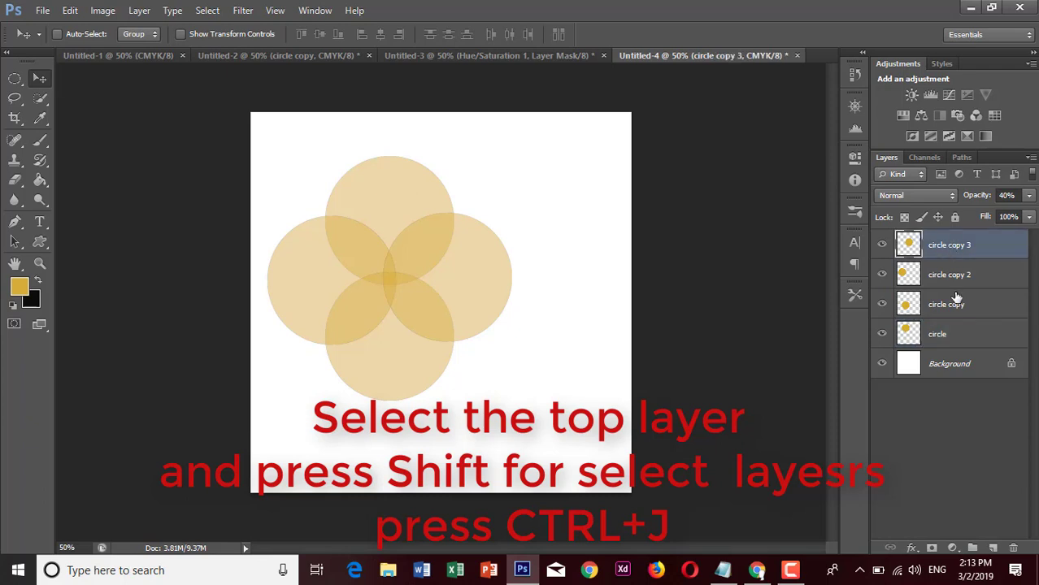
{"action": "left_click", "coordinate": [959, 342], "text": "shift"}
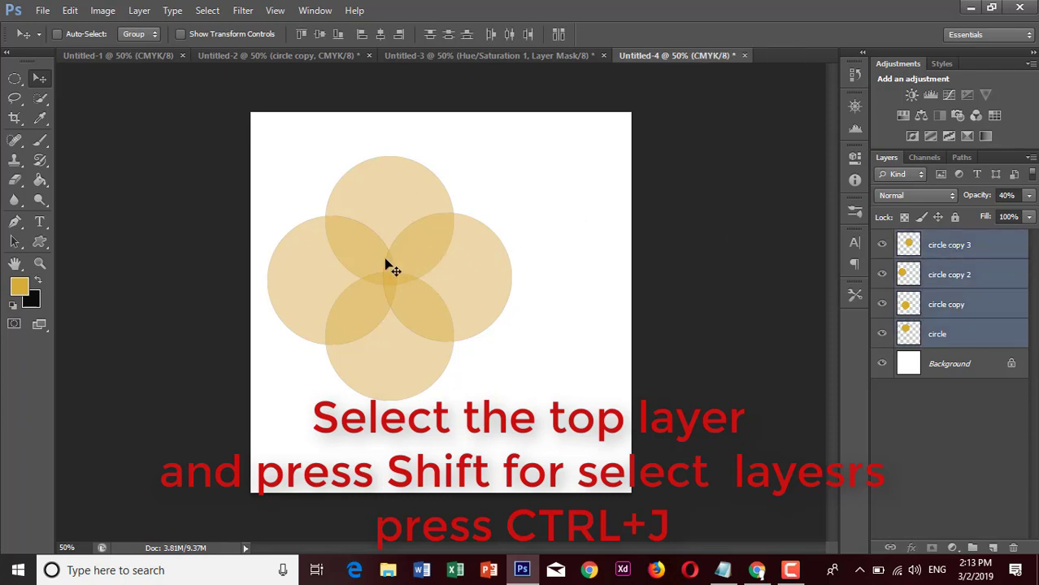
{"action": "left_click_drag", "start_coordinate": [388, 262], "coordinate": [433, 258]}
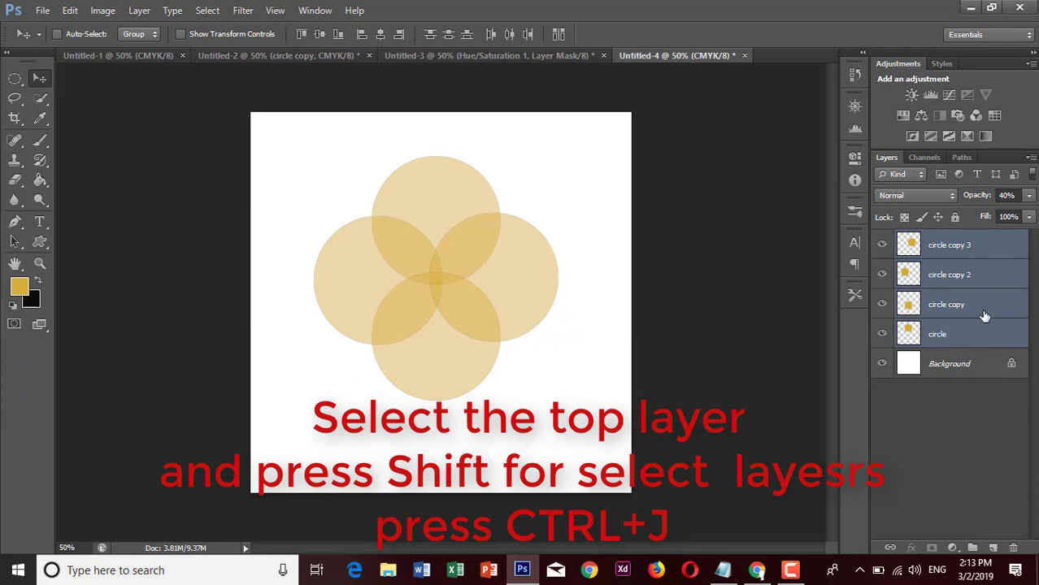
{"action": "key", "text": "ctrl+j"}
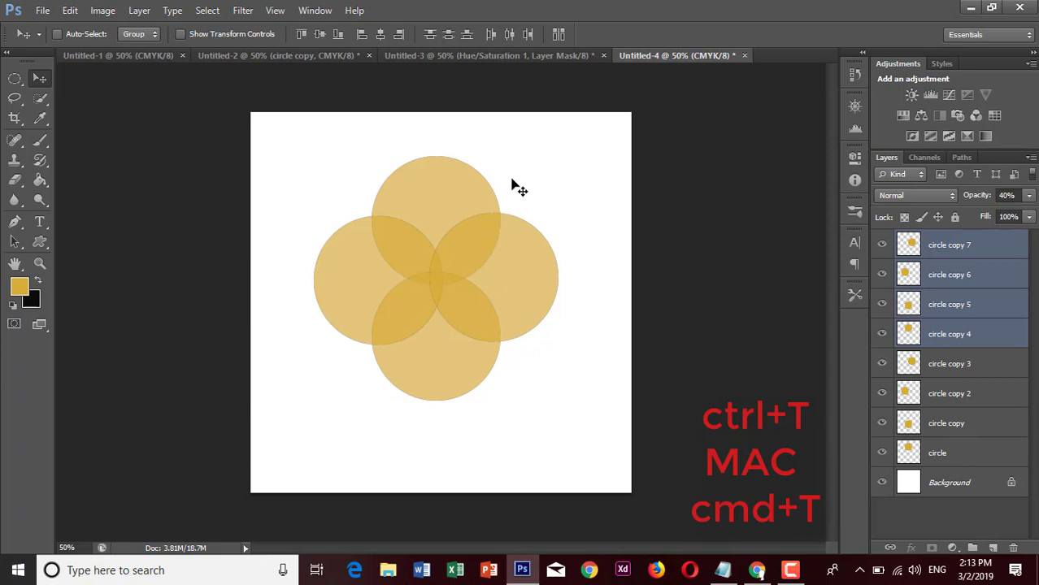
Rotate circle copy 4–7 about 45° so they sit between the originals as eight petals.
{"action": "key", "text": "ctrl+t"}
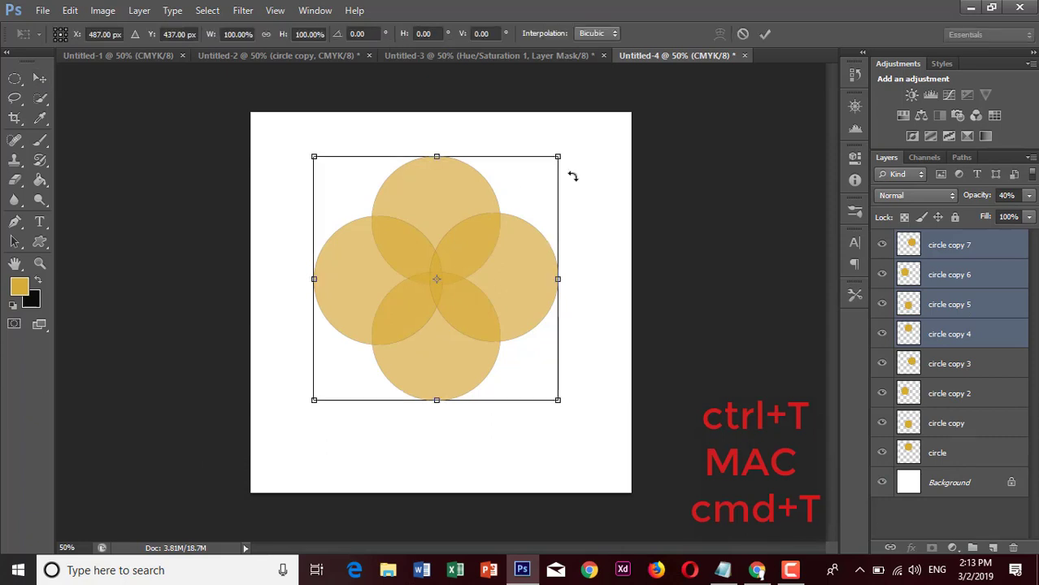
{"action": "mouse_move", "coordinate": [572, 177]}
{"action": "left_mouse_down"}
{"action": "mouse_move", "coordinate": [547, 127]}
{"action": "mouse_move", "coordinate": [450, 122]}
{"action": "left_mouse_up"}
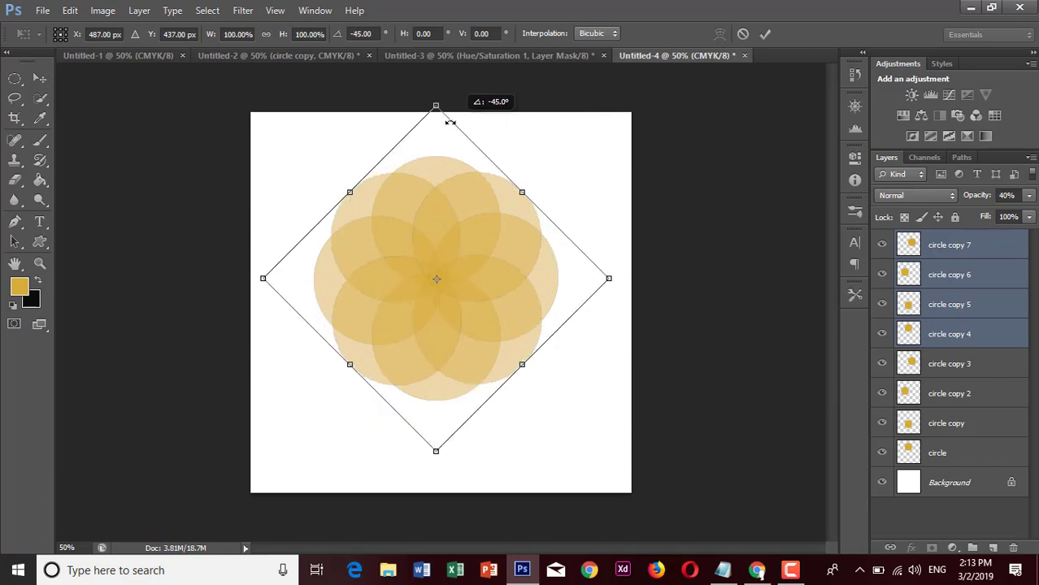
{"action": "mouse_move", "coordinate": [450, 122]}
{"action": "left_mouse_down"}
{"action": "mouse_move", "coordinate": [572, 302]}
{"action": "mouse_move", "coordinate": [587, 397]}
{"action": "mouse_move", "coordinate": [607, 320]}
{"action": "left_mouse_up"}
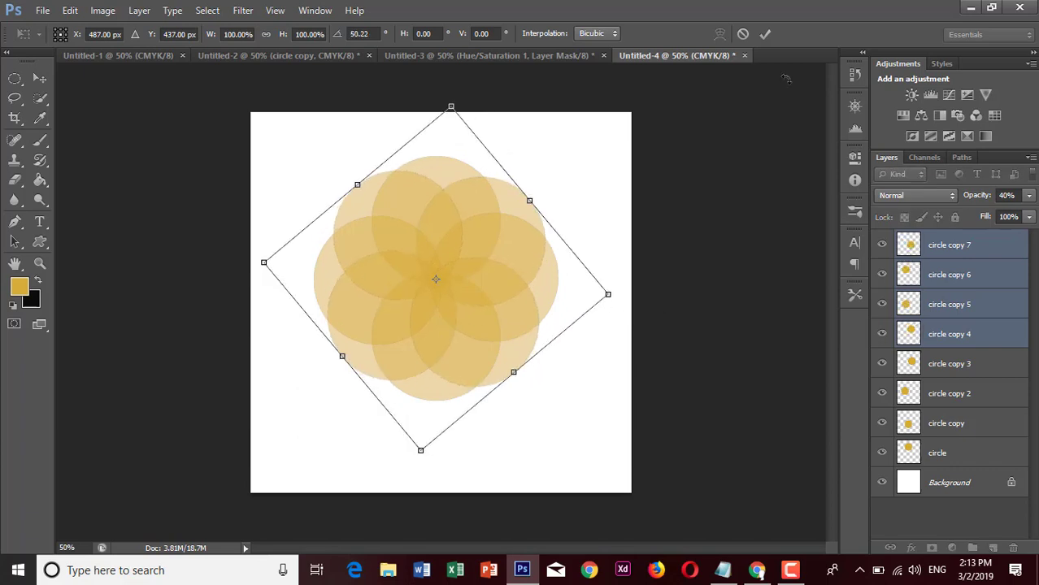
{"action": "left_click", "coordinate": [768, 34]}
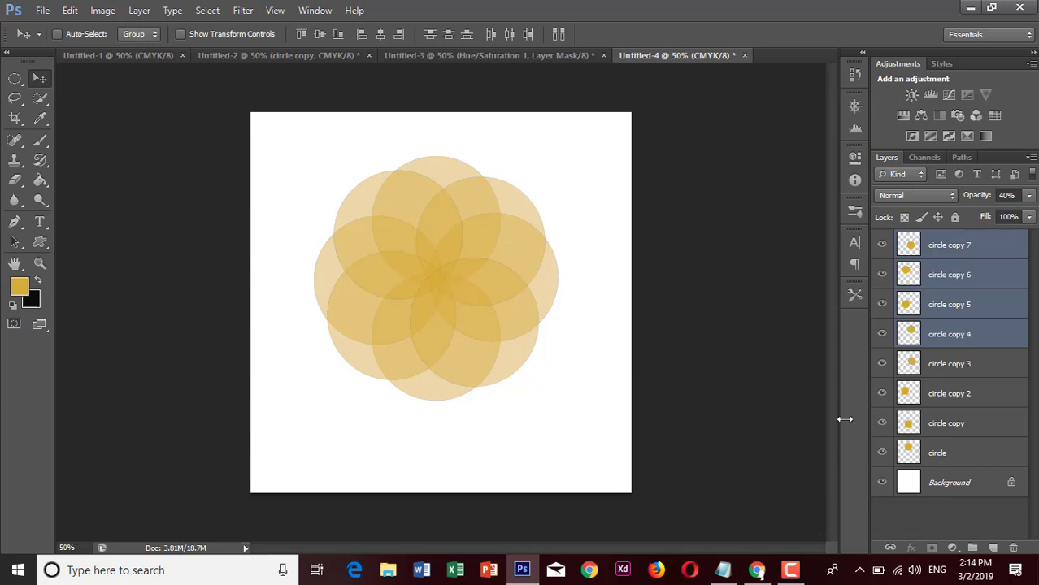
Select circle copy 7 and add a default Hue/Saturation adjustment layer above it.
{"action": "left_click", "coordinate": [941, 536]}
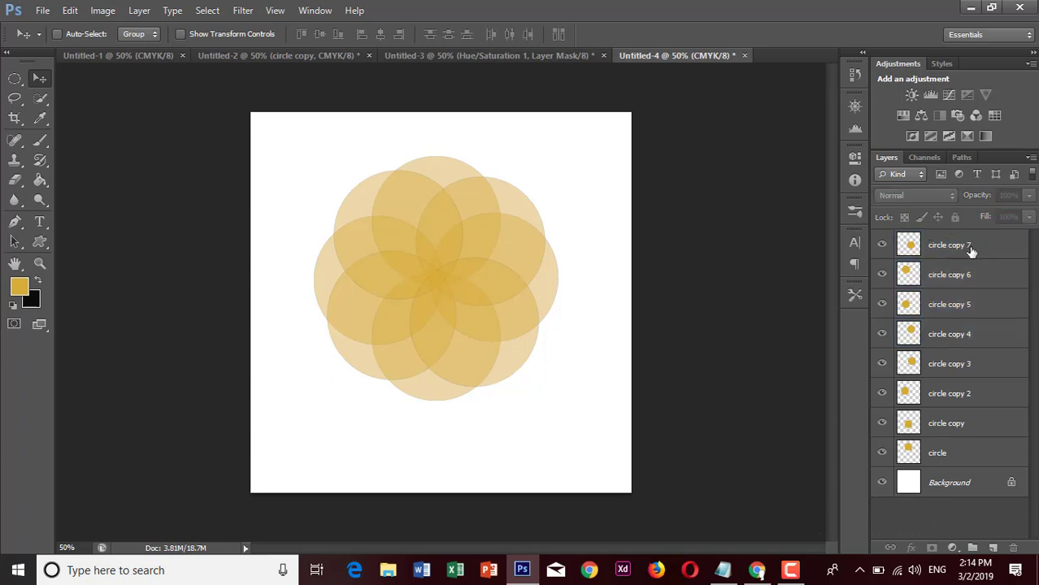
{"action": "left_click", "coordinate": [971, 252]}
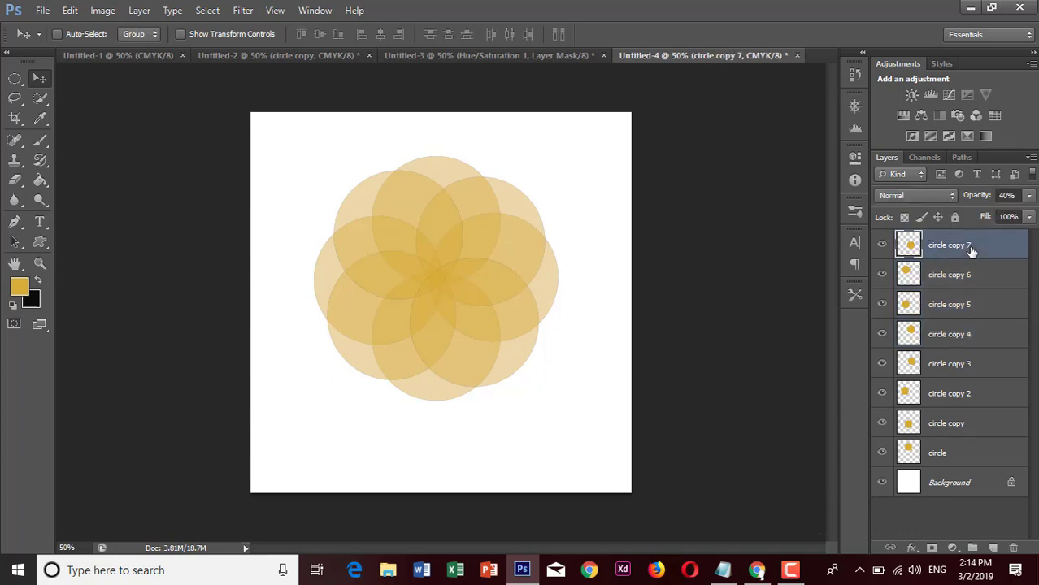
{"action": "left_click", "coordinate": [952, 548]}
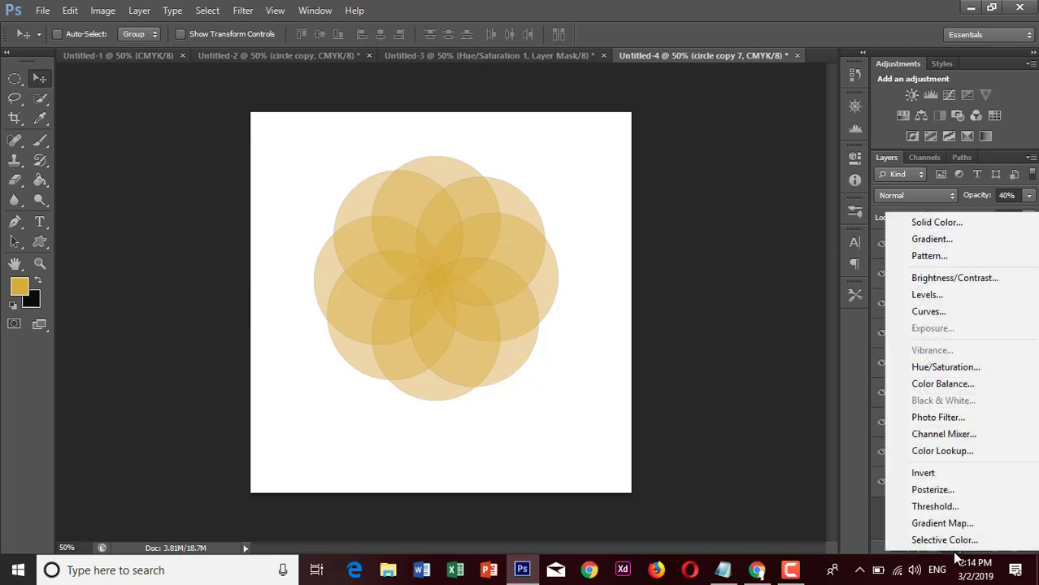
{"action": "left_click", "coordinate": [946, 367]}
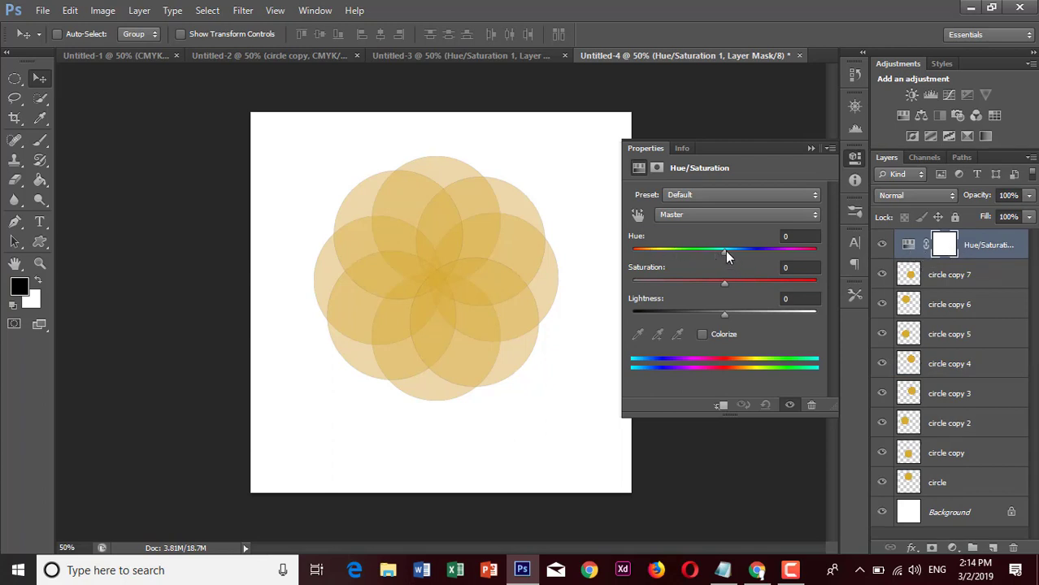
Drag the Properties Hue slider to -46 and Saturation to +100.
{"action": "mouse_move", "coordinate": [724, 250]}
{"action": "left_mouse_down"}
{"action": "mouse_move", "coordinate": [786, 254]}
{"action": "mouse_move", "coordinate": [675, 253]}
{"action": "left_mouse_up"}
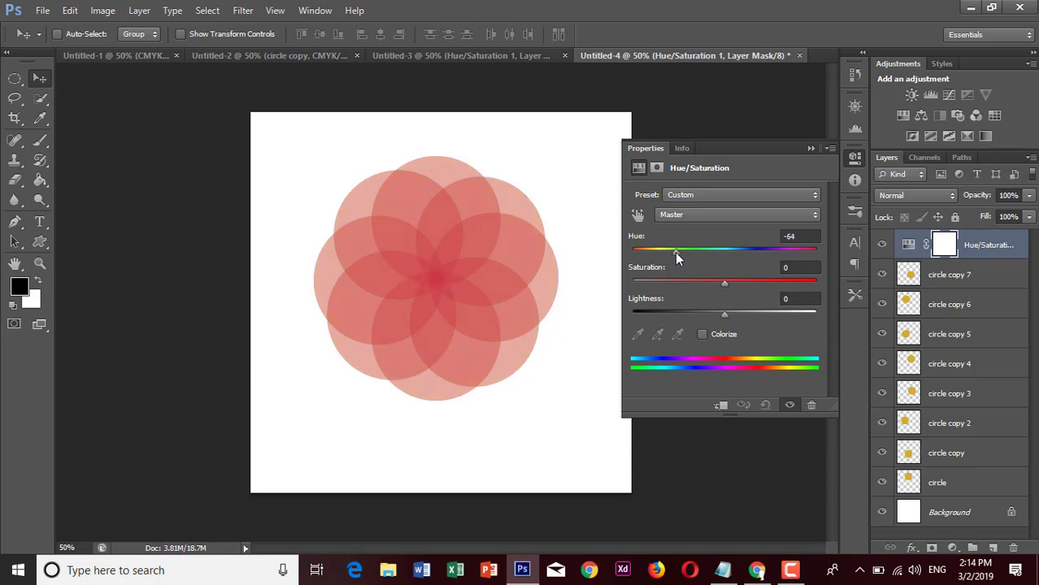
{"action": "mouse_move", "coordinate": [679, 253]}
{"action": "left_mouse_down"}
{"action": "mouse_move", "coordinate": [671, 250]}
{"action": "mouse_move", "coordinate": [813, 254]}
{"action": "mouse_move", "coordinate": [668, 255]}
{"action": "mouse_move", "coordinate": [703, 253]}
{"action": "mouse_move", "coordinate": [764, 282]}
{"action": "left_mouse_up"}
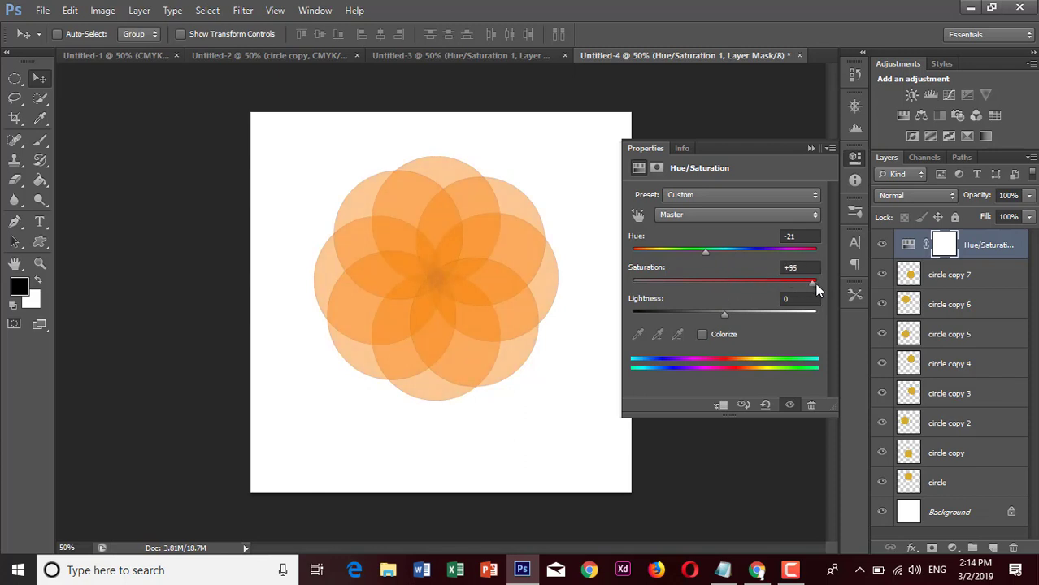
{"action": "left_click_drag", "start_coordinate": [701, 250], "coordinate": [683, 251]}
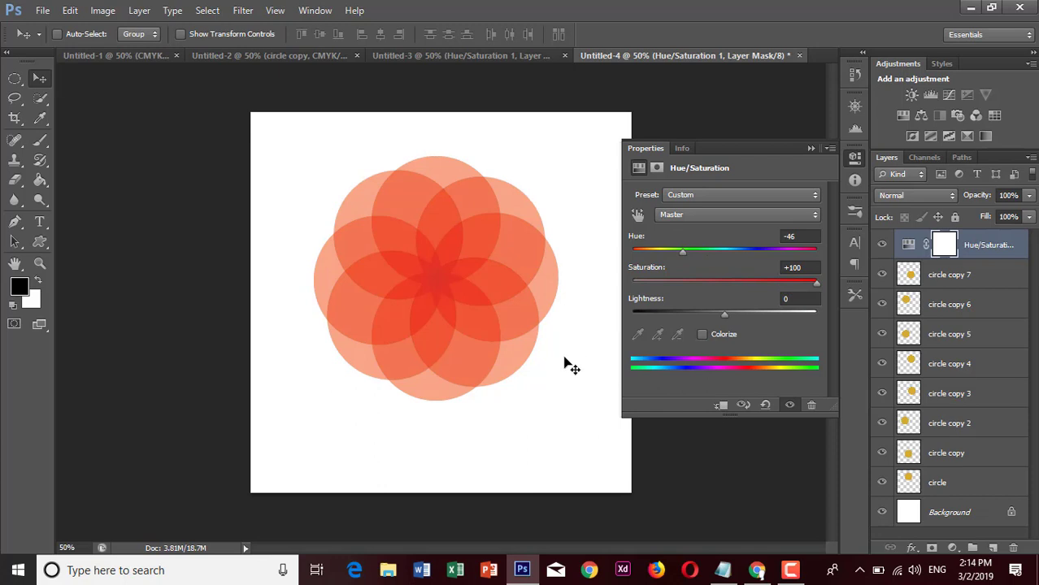
Paint a radial gradient across the flower on the Hue/Saturation layer's mask.
{"action": "left_click", "coordinate": [812, 149]}
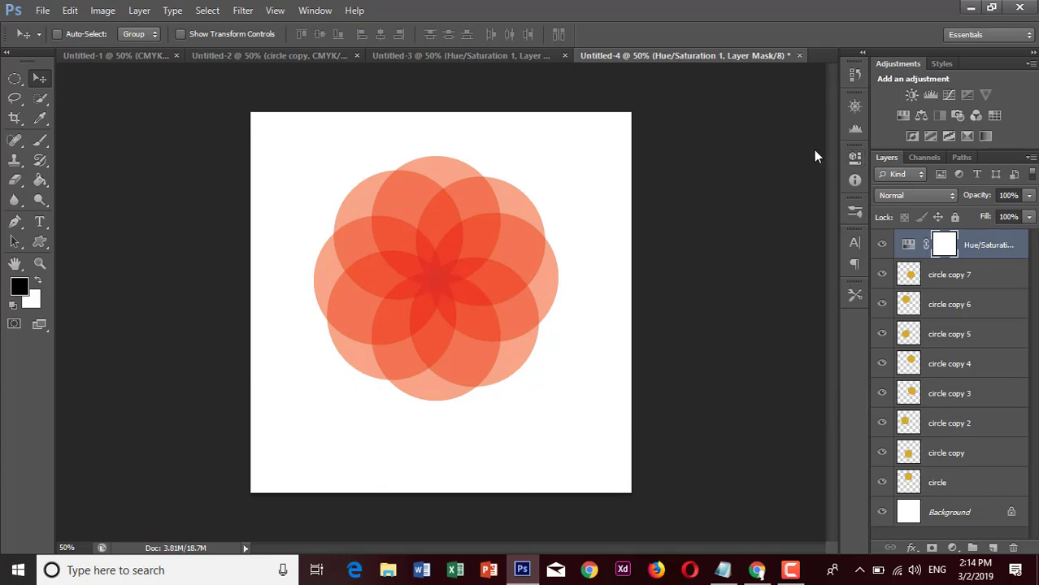
{"action": "left_click", "coordinate": [43, 184]}
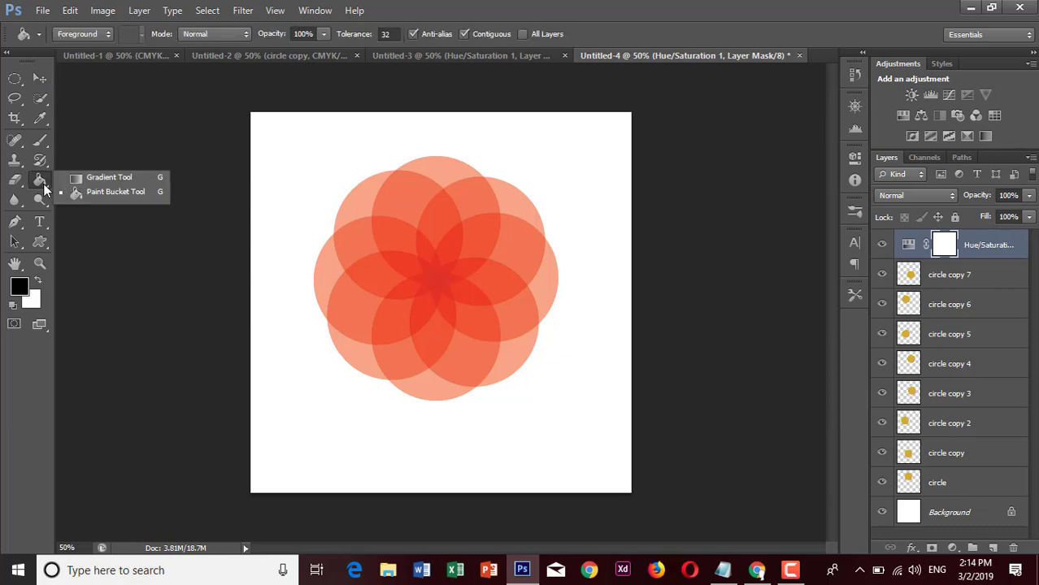
{"action": "left_click", "coordinate": [68, 185]}
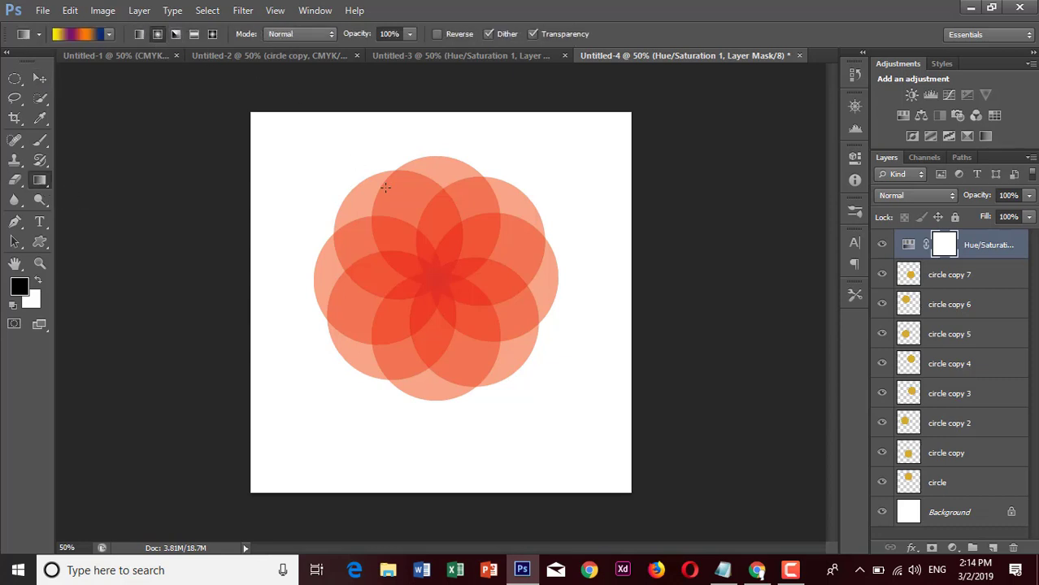
{"action": "left_click_drag", "start_coordinate": [362, 157], "coordinate": [560, 441]}
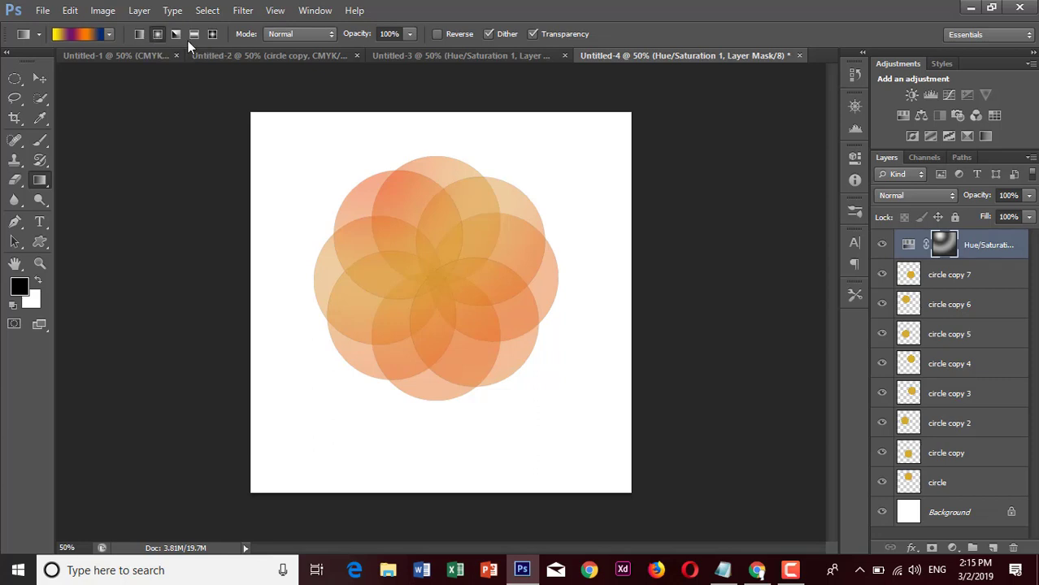
Add a second Hue/Saturation layer with a radial gradient mask from the flower centre.
{"action": "left_click", "coordinate": [908, 252]}
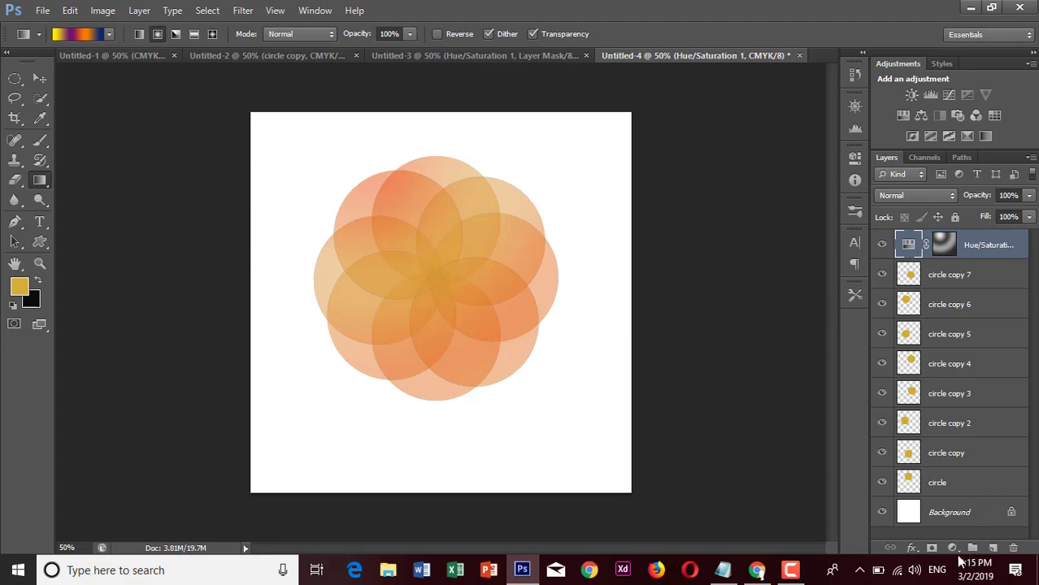
{"action": "left_click", "coordinate": [953, 548]}
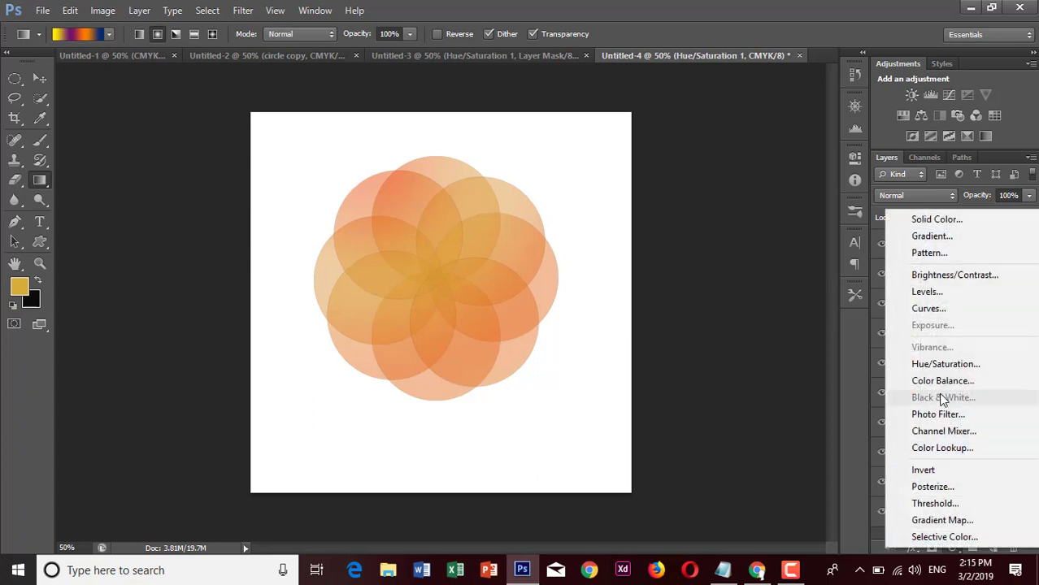
{"action": "left_click", "coordinate": [940, 361]}
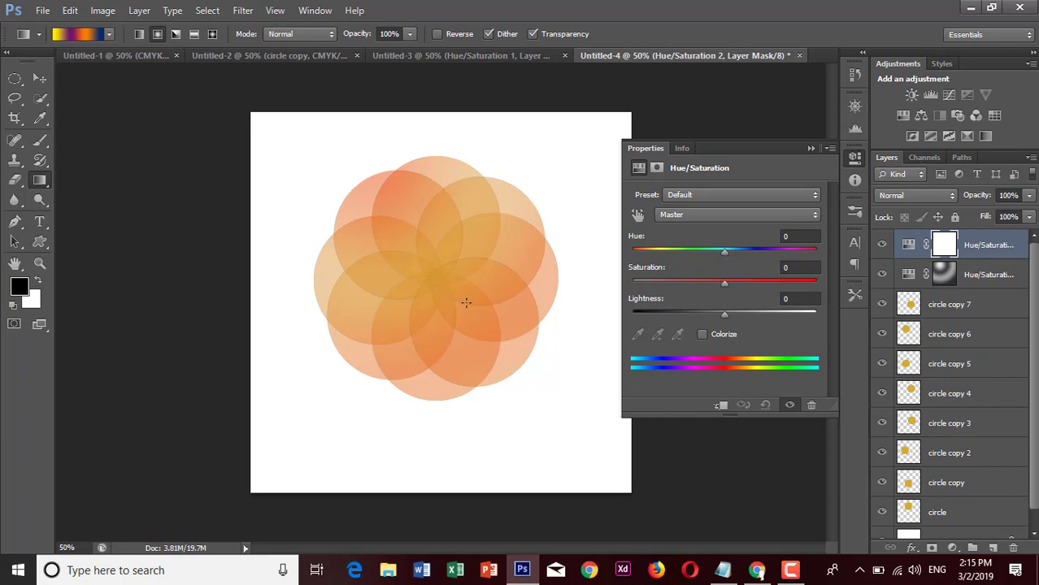
{"action": "left_click_drag", "start_coordinate": [437, 272], "coordinate": [548, 455]}
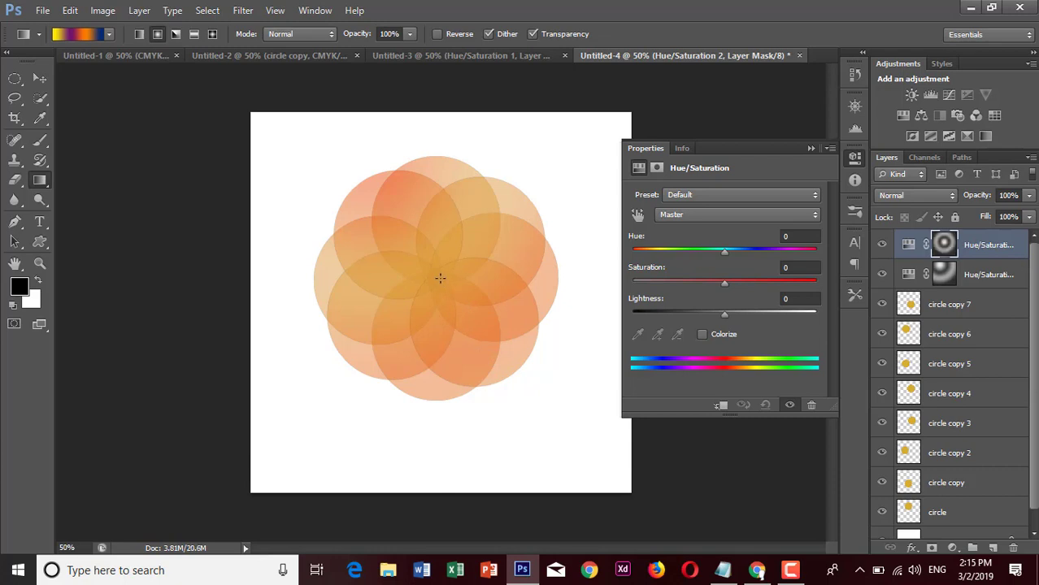
{"action": "left_click_drag", "start_coordinate": [436, 272], "coordinate": [573, 491]}
Shift the second layer's hue to -56 and repaint its mask gradient from the centre.
{"action": "left_click_drag", "start_coordinate": [725, 253], "coordinate": [697, 256]}
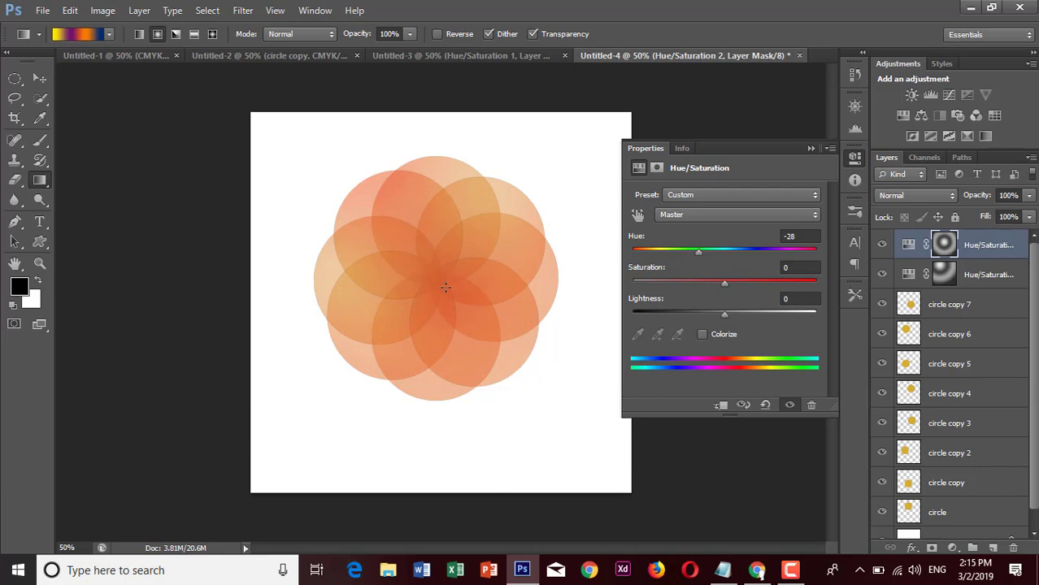
{"action": "left_click_drag", "start_coordinate": [489, 330], "coordinate": [579, 461]}
{"action": "mouse_move", "coordinate": [701, 254]}
{"action": "left_mouse_down"}
{"action": "mouse_move", "coordinate": [671, 254]}
{"action": "mouse_move", "coordinate": [689, 257]}
{"action": "mouse_move", "coordinate": [679, 252]}
{"action": "left_mouse_up"}
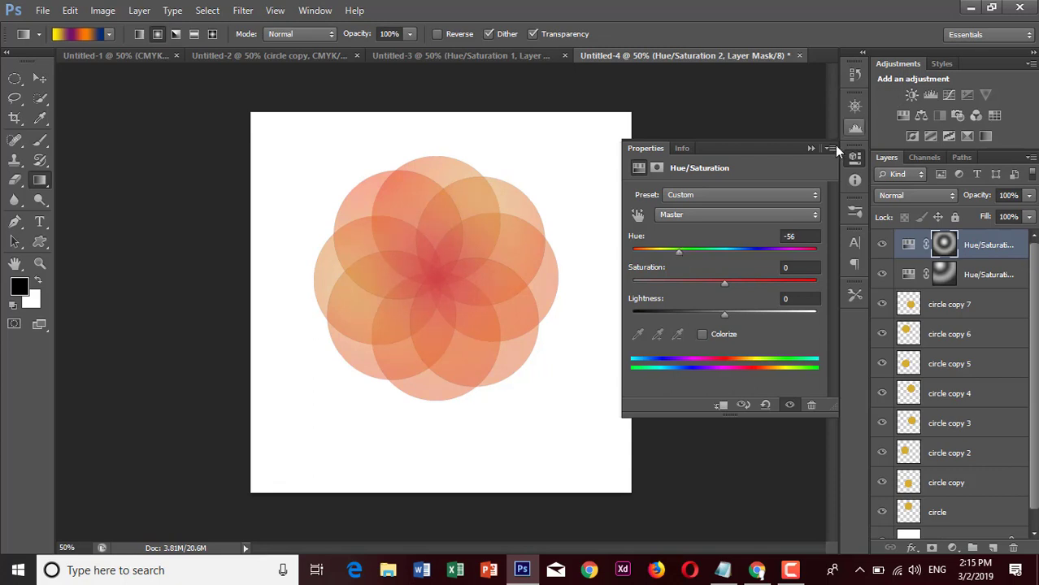
{"action": "left_click", "coordinate": [810, 149]}
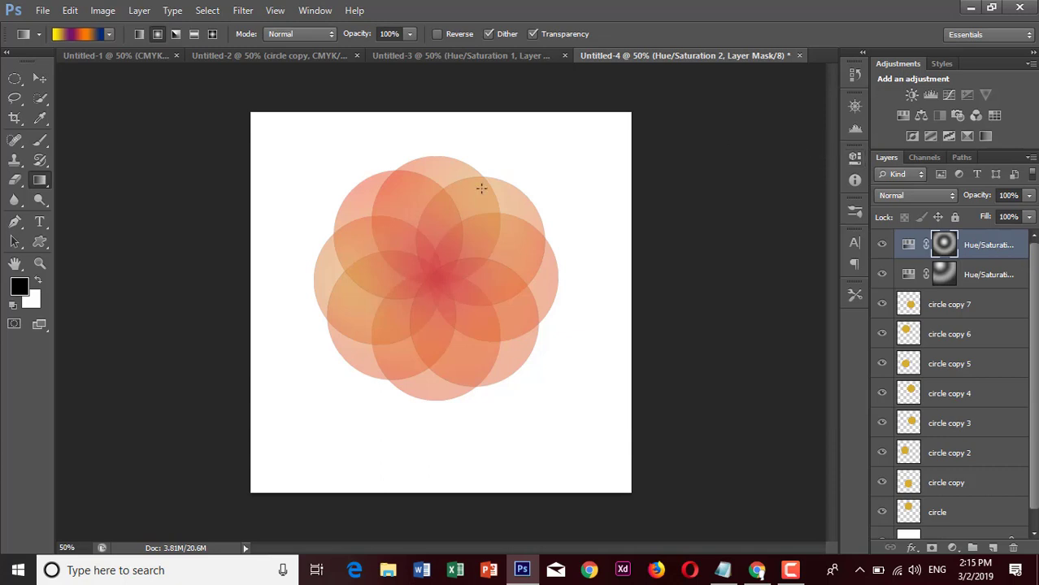
Delete the top Hue/Saturation 2 layer and confirm the deletion.
{"action": "left_click_drag", "start_coordinate": [1032, 323], "coordinate": [1032, 341]}
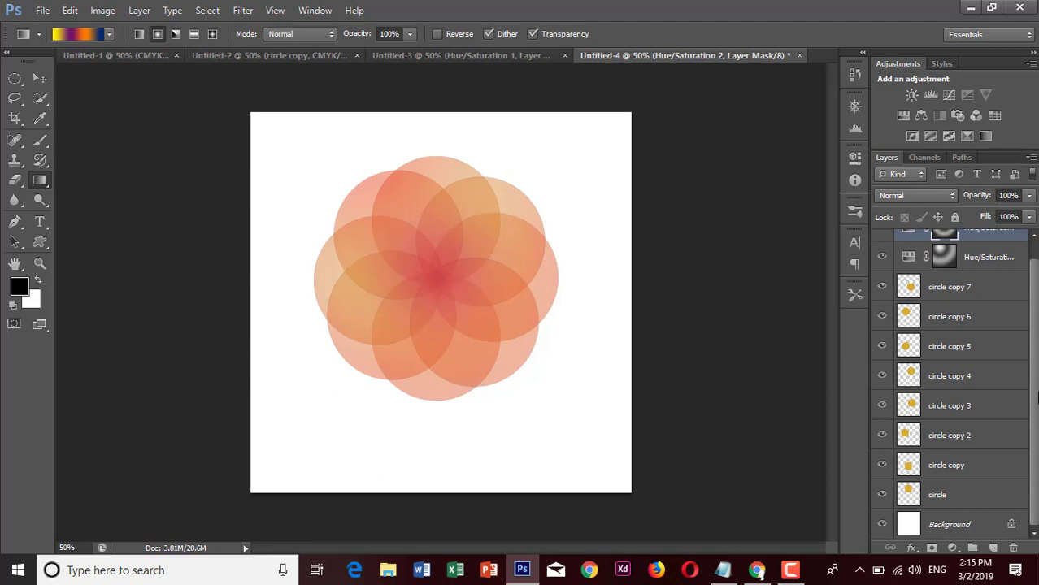
{"action": "scroll", "coordinate": [1036, 396], "scroll_direction": "up", "scroll_amount": 1}
{"action": "right_click", "coordinate": [999, 252]}
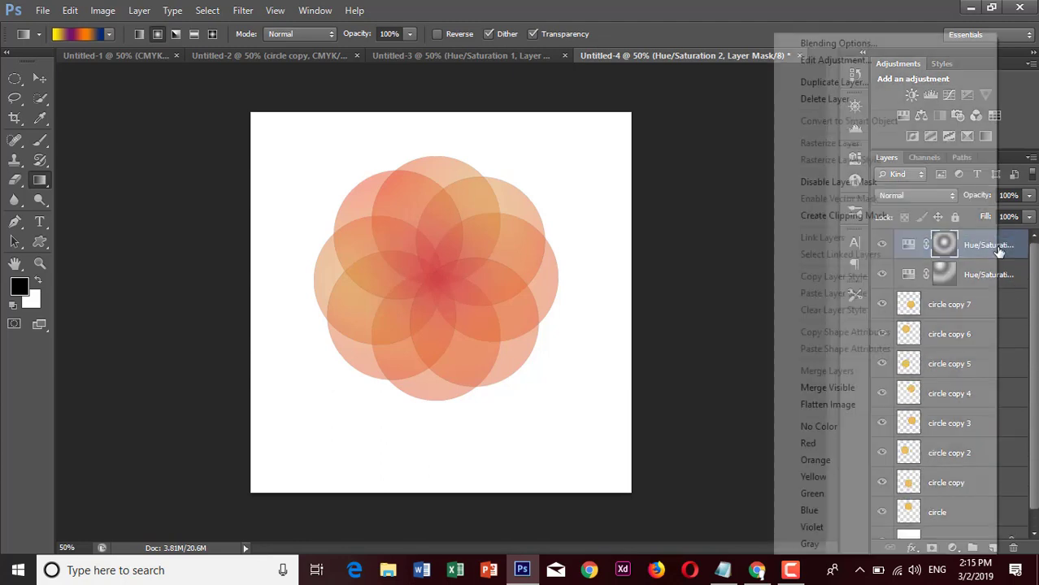
{"action": "left_click", "coordinate": [903, 99]}
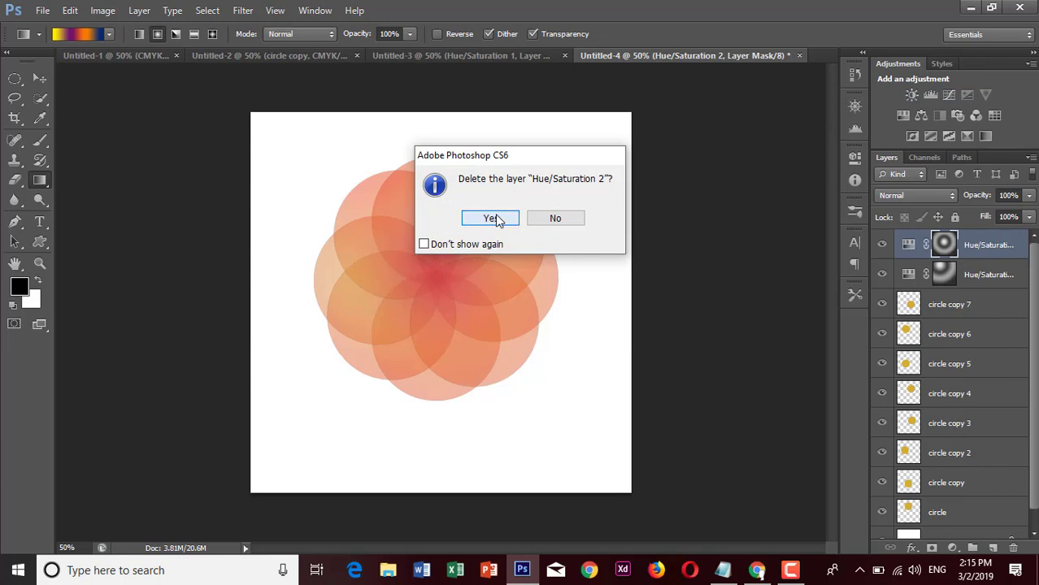
{"action": "left_click", "coordinate": [496, 220]}
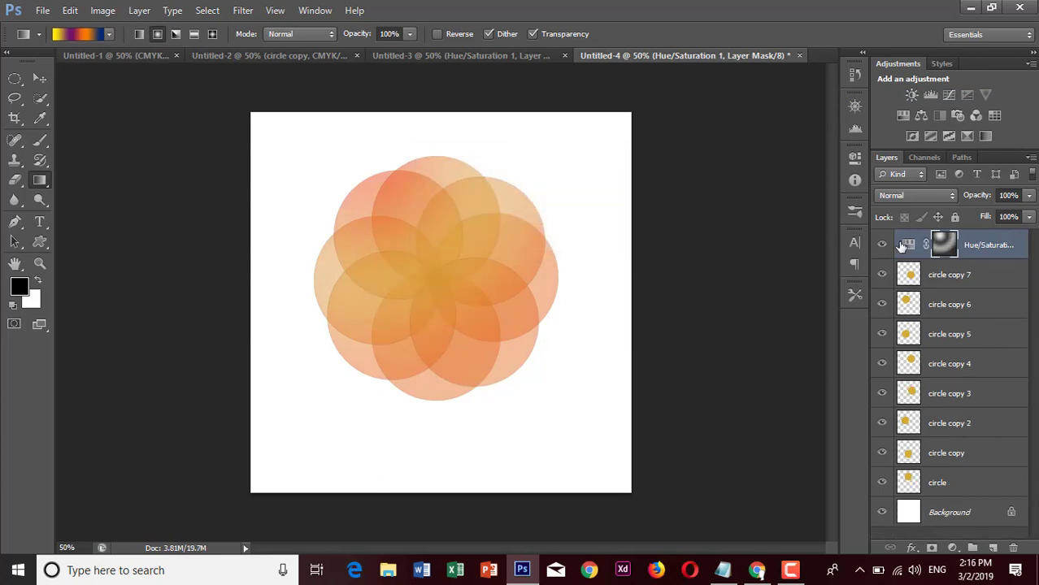
Undo an extra Hue/Saturation layer, then reselect the existing adjustment and the Gradient Tool.
{"action": "left_click", "coordinate": [952, 549]}
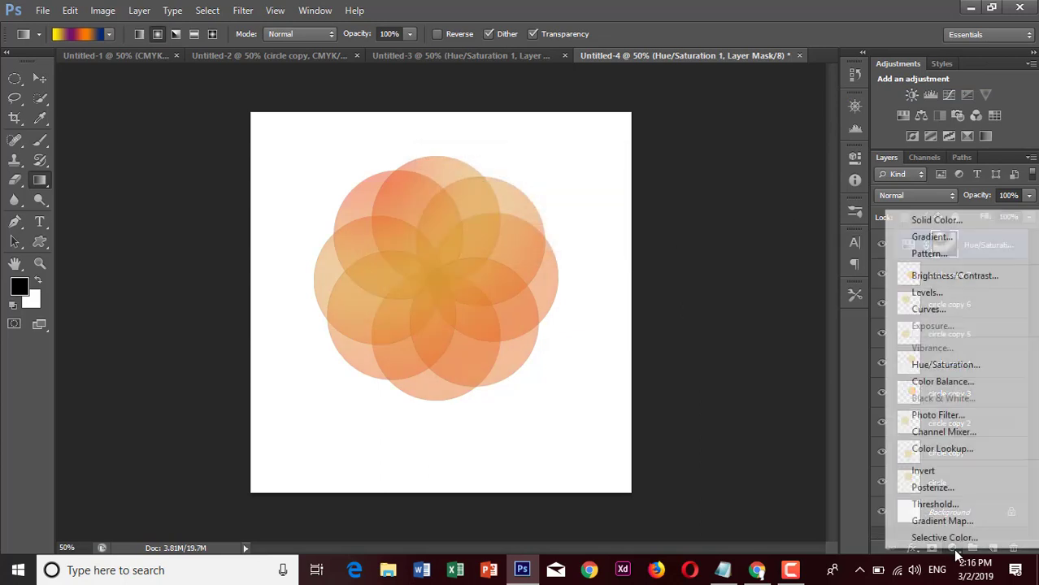
{"action": "left_click", "coordinate": [965, 368]}
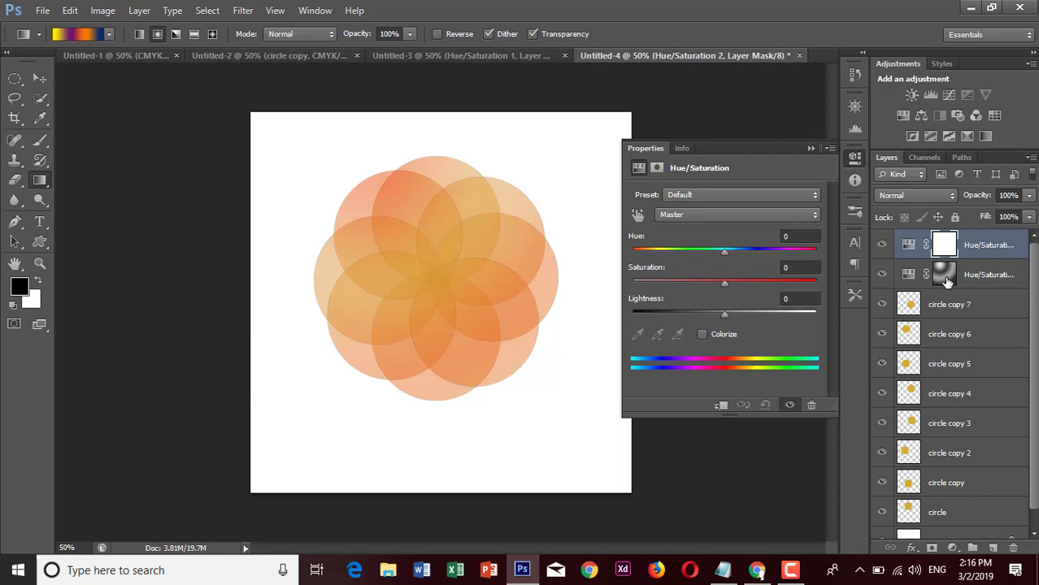
{"action": "key", "text": "ctrl+z"}
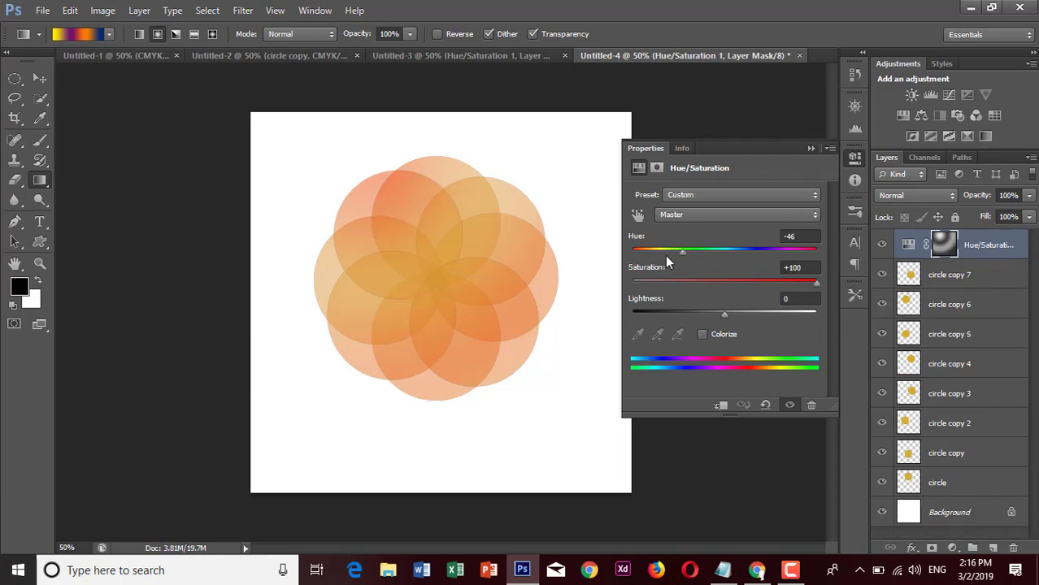
{"action": "left_click", "coordinate": [908, 247]}
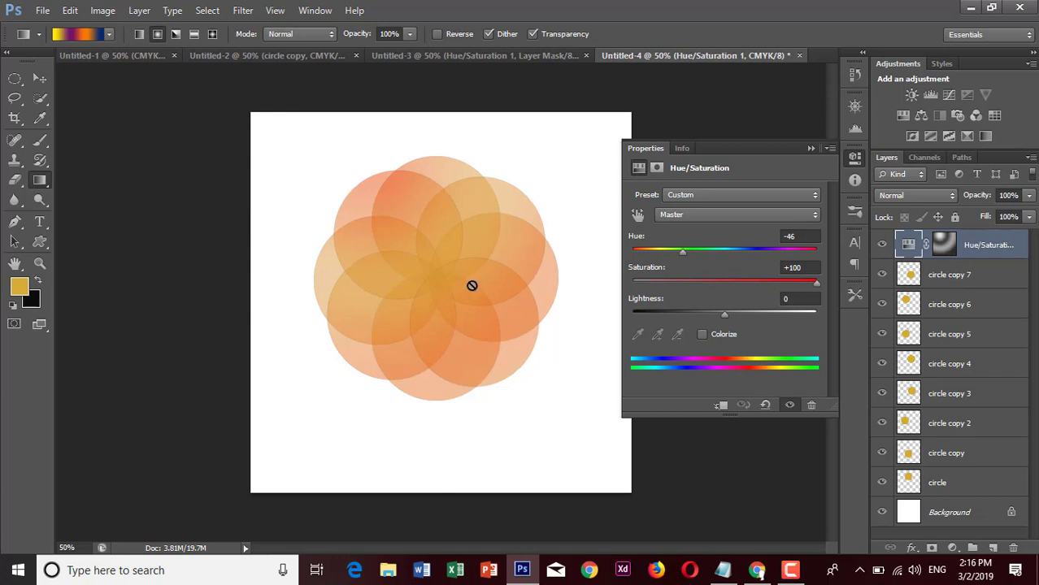
{"action": "right_click", "coordinate": [46, 181]}
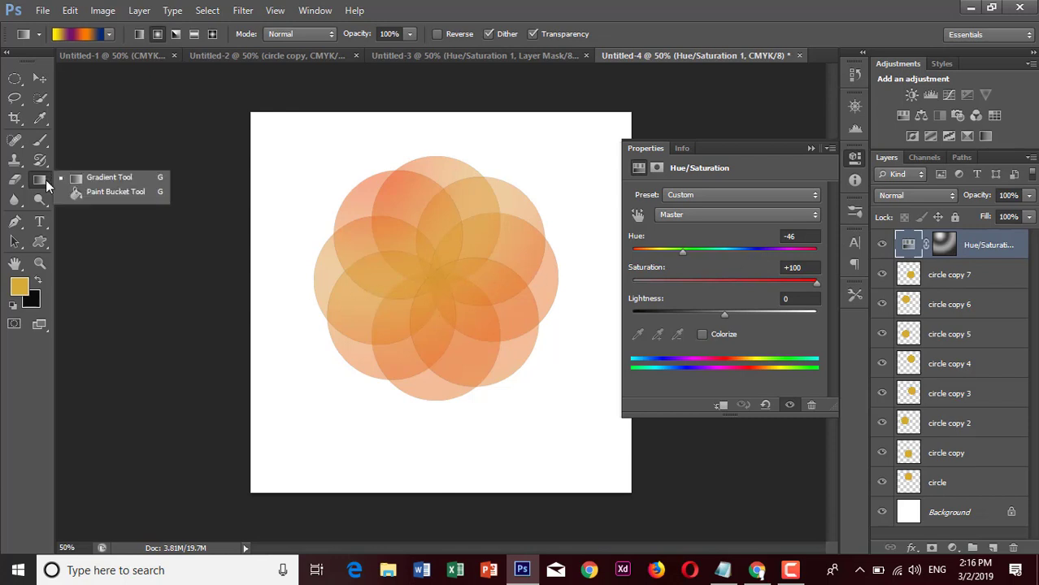
{"action": "left_click", "coordinate": [68, 186]}
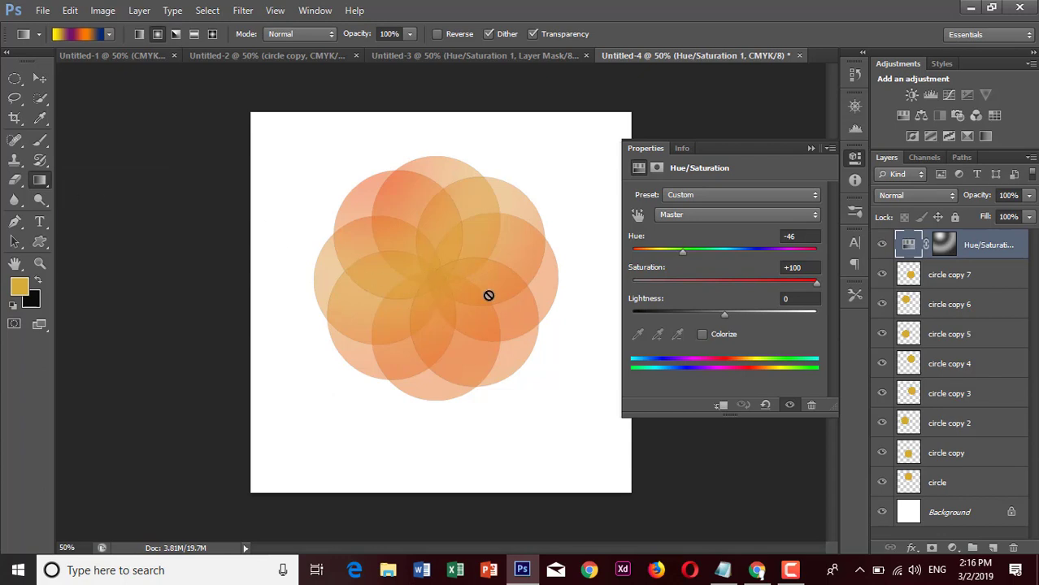
Repaint the mask's radial gradient from the flower centre and set Hue to -52.
{"action": "left_click", "coordinate": [953, 250]}
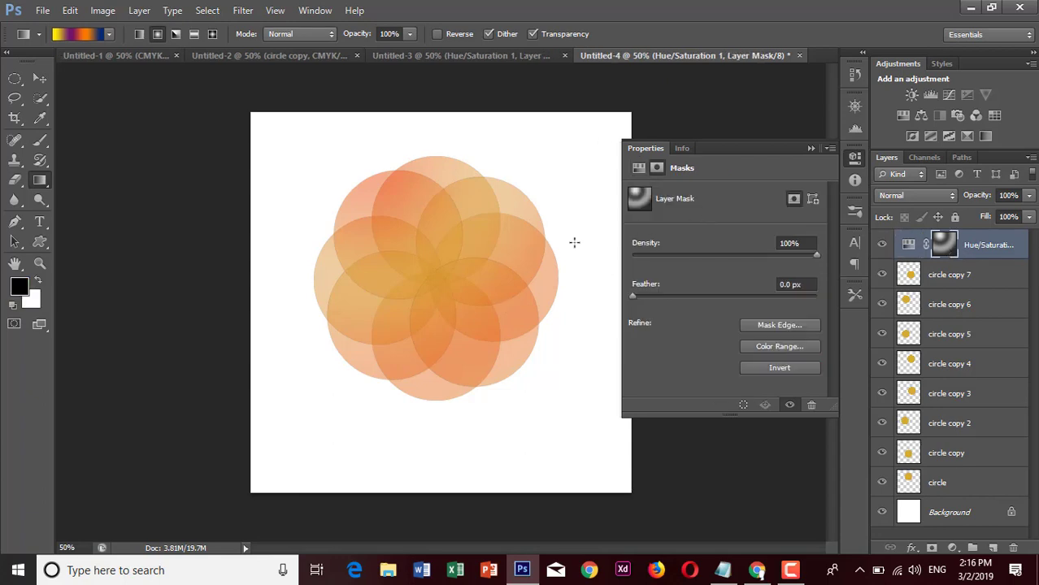
{"action": "left_click_drag", "start_coordinate": [436, 269], "coordinate": [541, 455]}
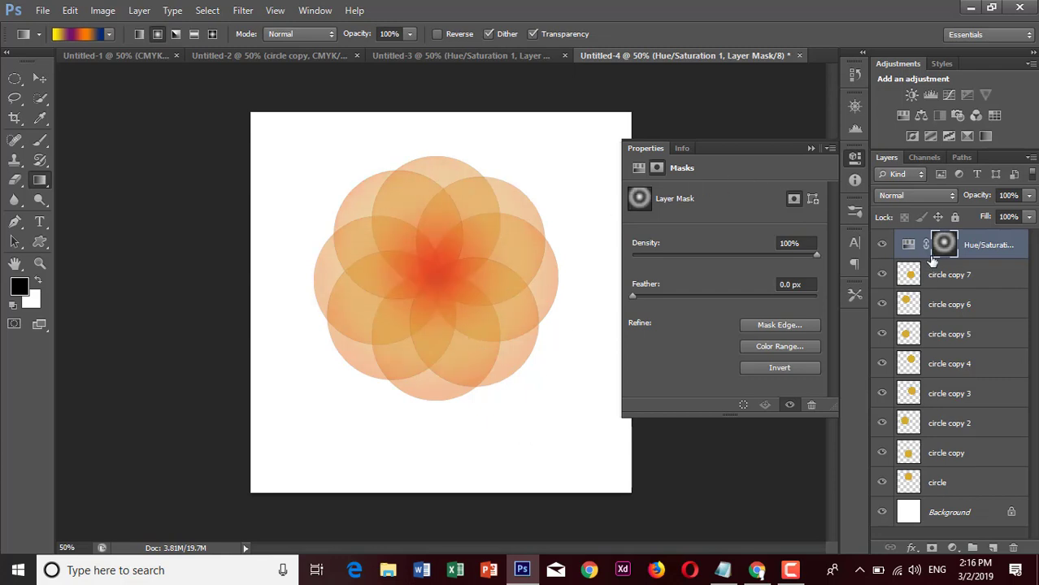
{"action": "left_click", "coordinate": [908, 245]}
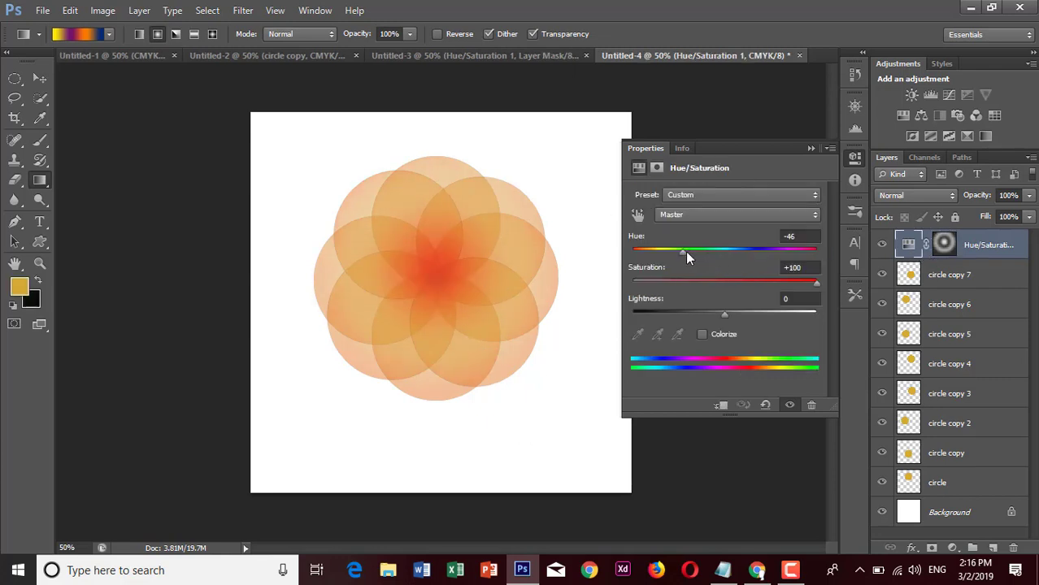
{"action": "mouse_move", "coordinate": [687, 254]}
{"action": "left_mouse_down"}
{"action": "mouse_move", "coordinate": [697, 254]}
{"action": "mouse_move", "coordinate": [679, 252]}
{"action": "left_mouse_up"}
{"action": "left_click", "coordinate": [545, 453]}
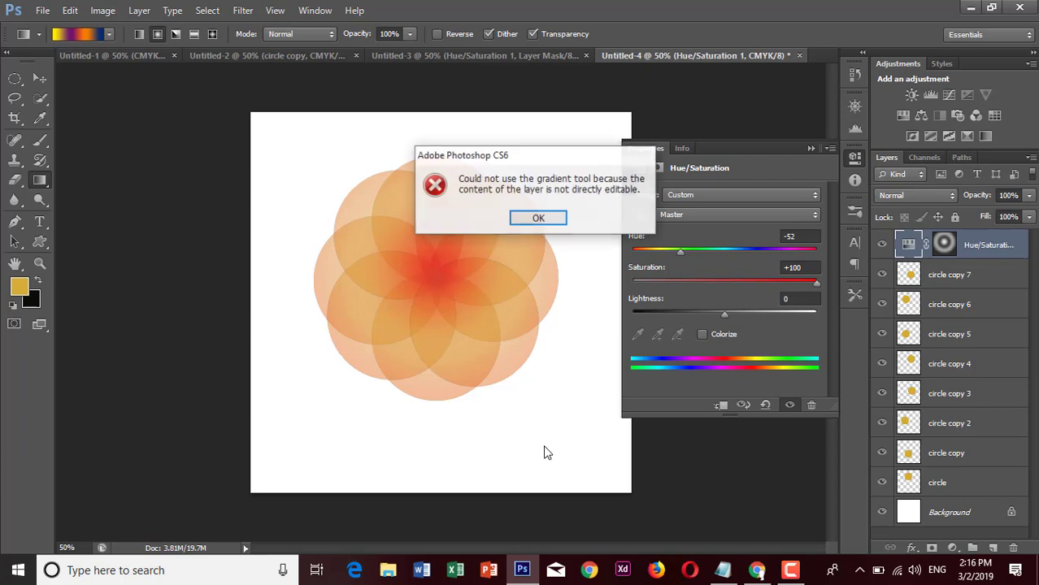
{"action": "left_click", "coordinate": [538, 217]}
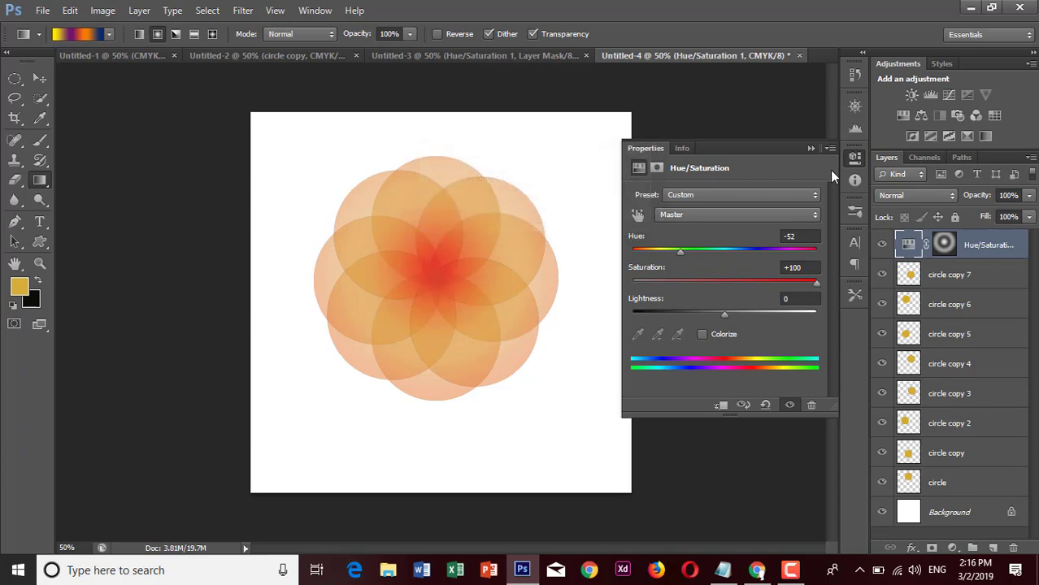
{"action": "left_click", "coordinate": [810, 150]}
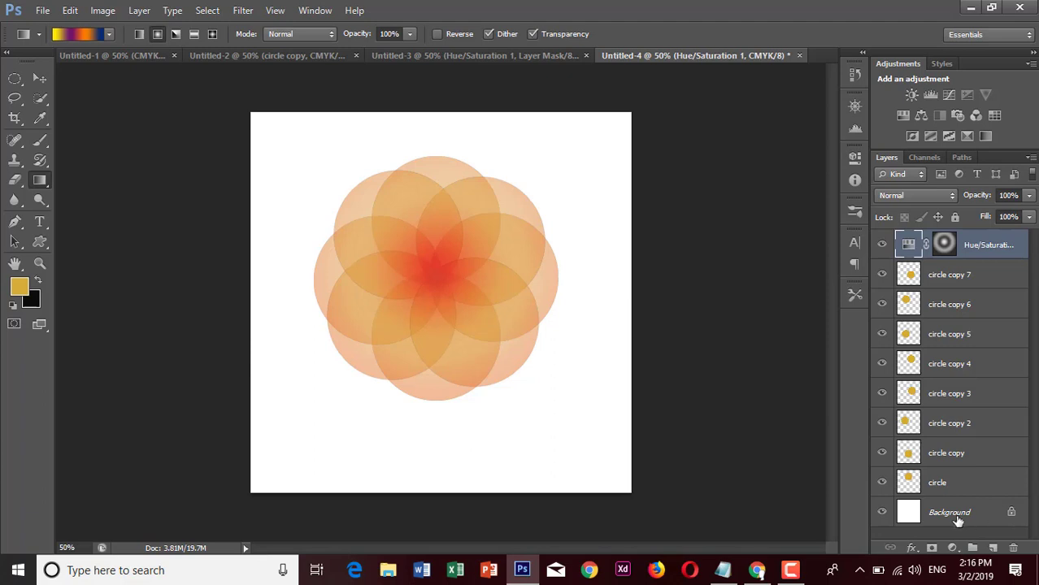
Select the Background layer and set the colour to near-black #20201d.
{"action": "left_click", "coordinate": [956, 520]}
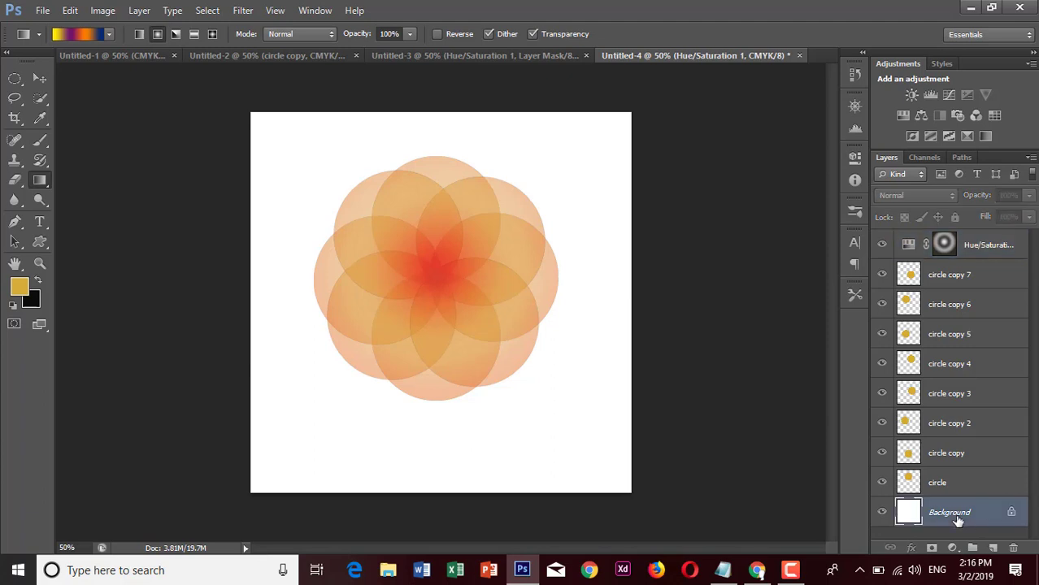
{"action": "left_click", "coordinate": [31, 302]}
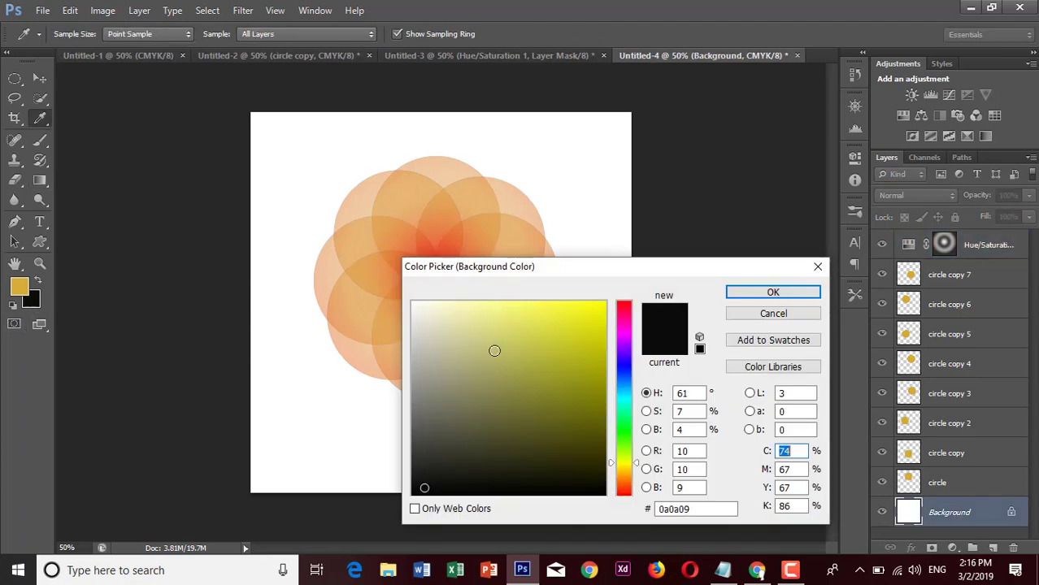
{"action": "left_click", "coordinate": [429, 470]}
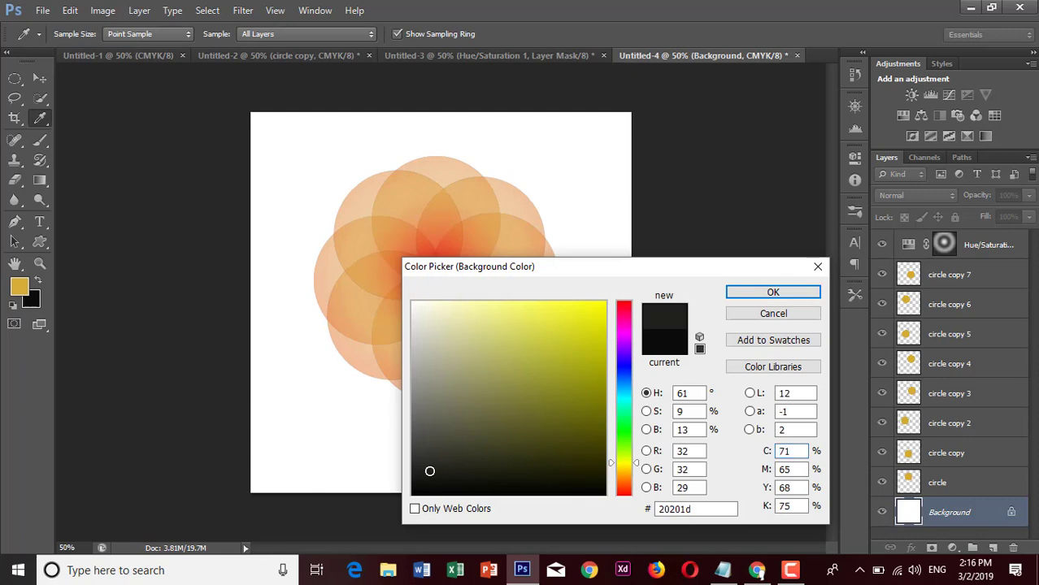
{"action": "left_click", "coordinate": [773, 293]}
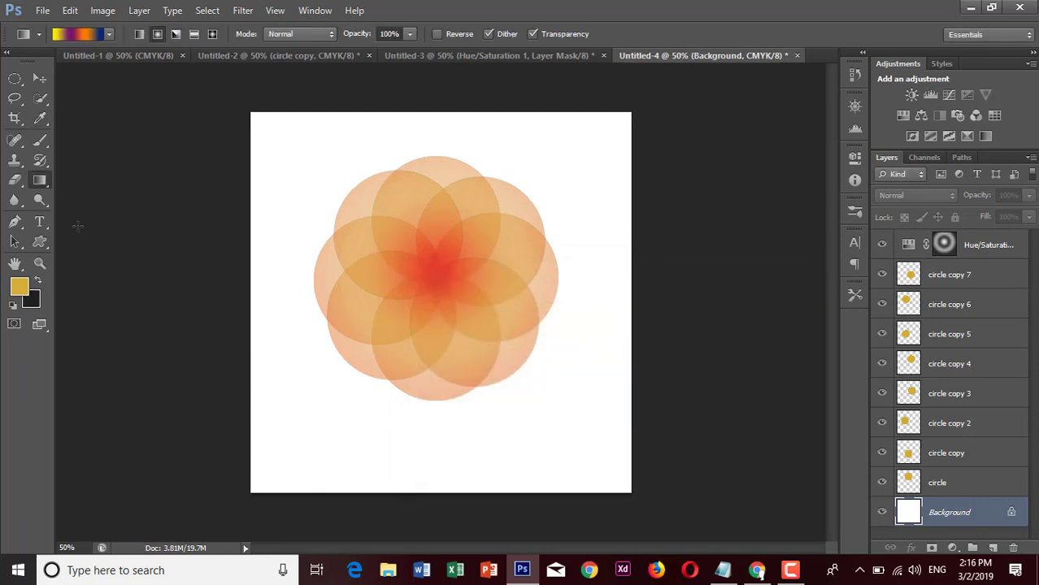
Fill the white background with the dark colour using the Paint Bucket, then minimize Photoshop.
{"action": "right_click", "coordinate": [47, 182]}
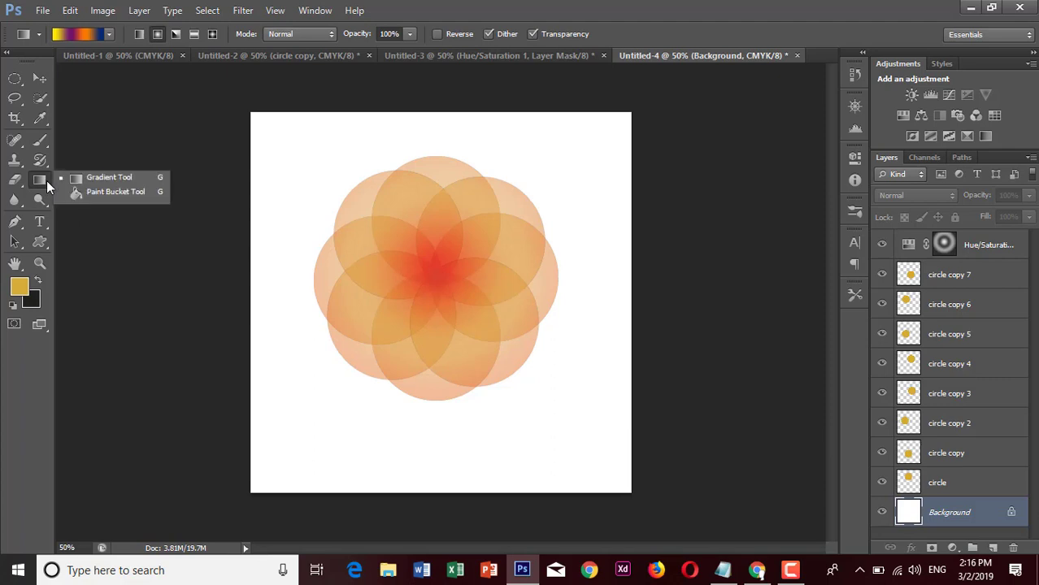
{"action": "left_click", "coordinate": [78, 199]}
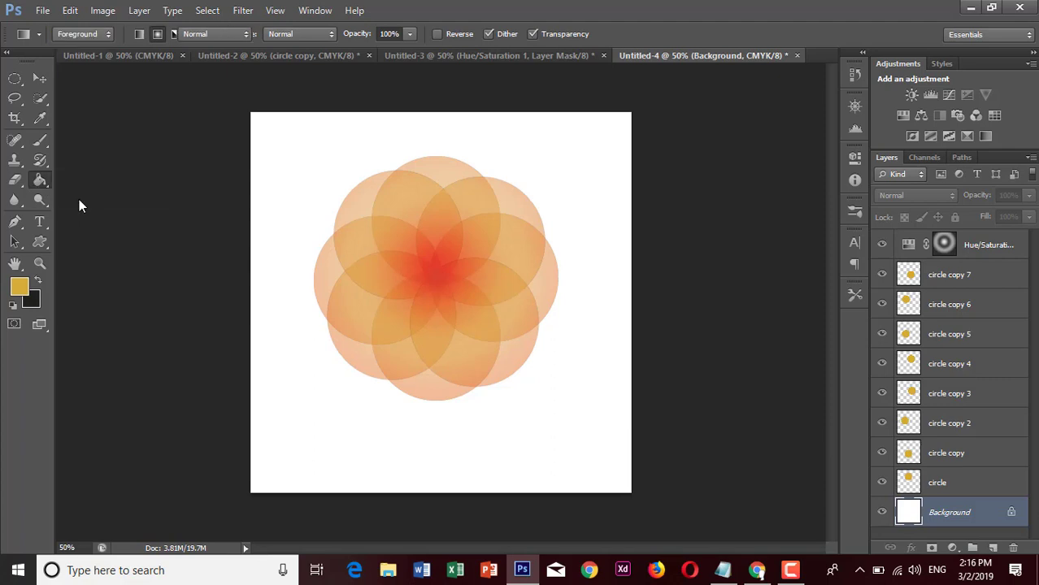
{"action": "left_click", "coordinate": [308, 417]}
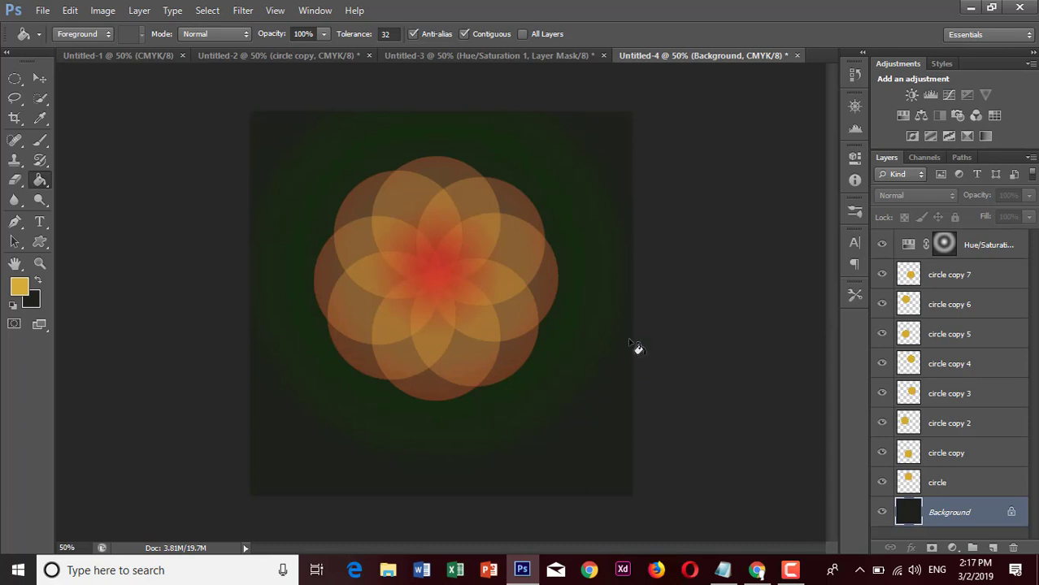
{"action": "left_click", "coordinate": [968, 7]}
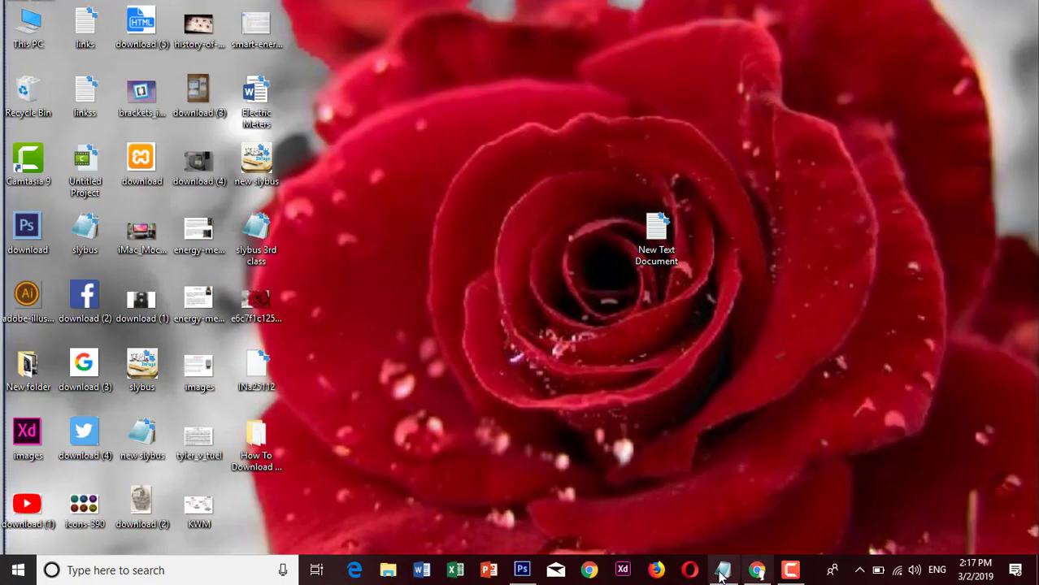
Restore and maximize the Notepad notes, then type 'create' on the empty third line.
{"action": "left_click", "coordinate": [723, 570]}
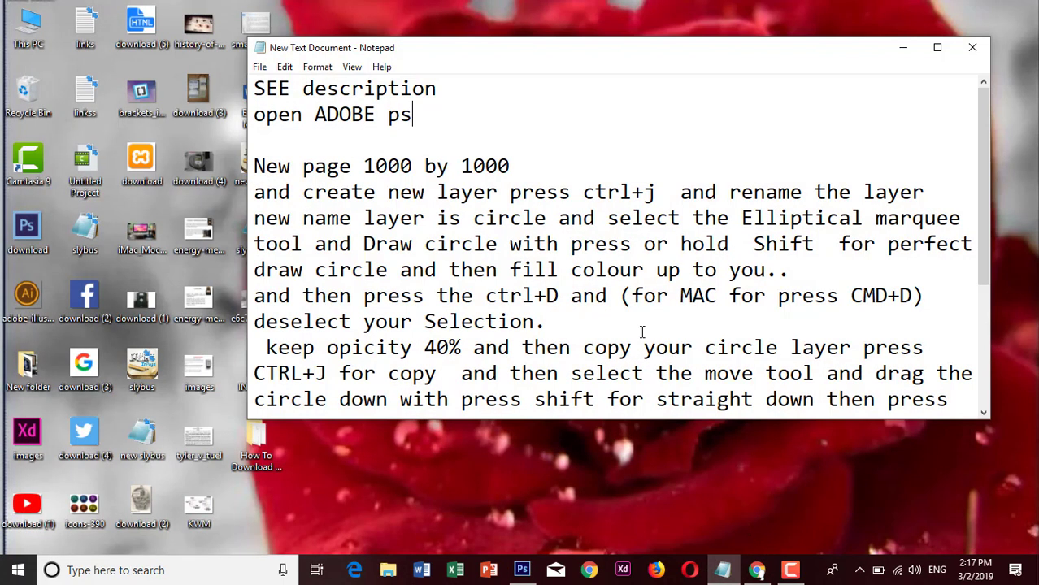
{"action": "left_click", "coordinate": [938, 47]}
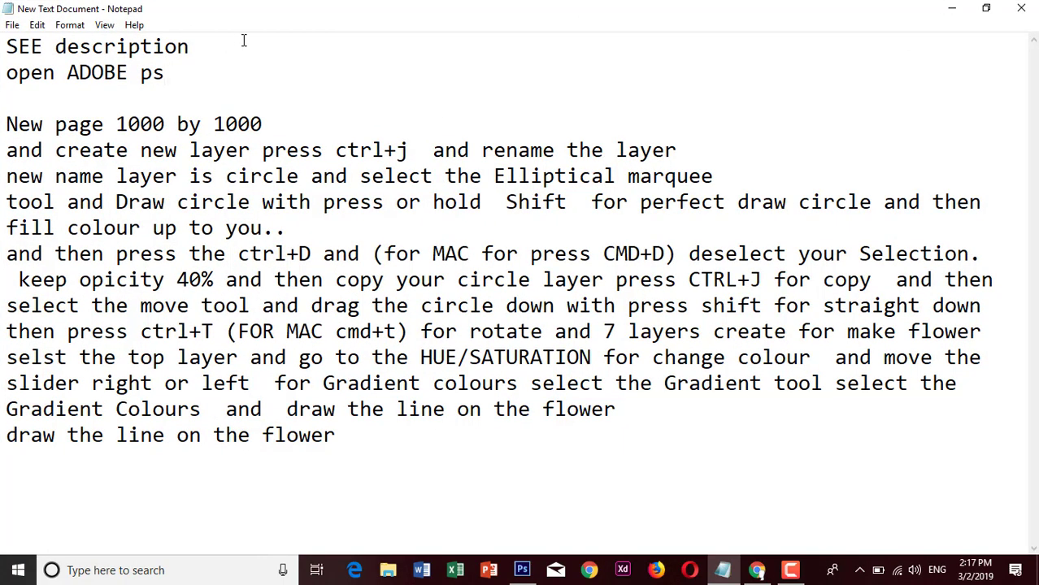
{"action": "left_click", "coordinate": [2, 93]}
{"action": "left_click_drag", "start_coordinate": [3, 94], "coordinate": [29, 73]}
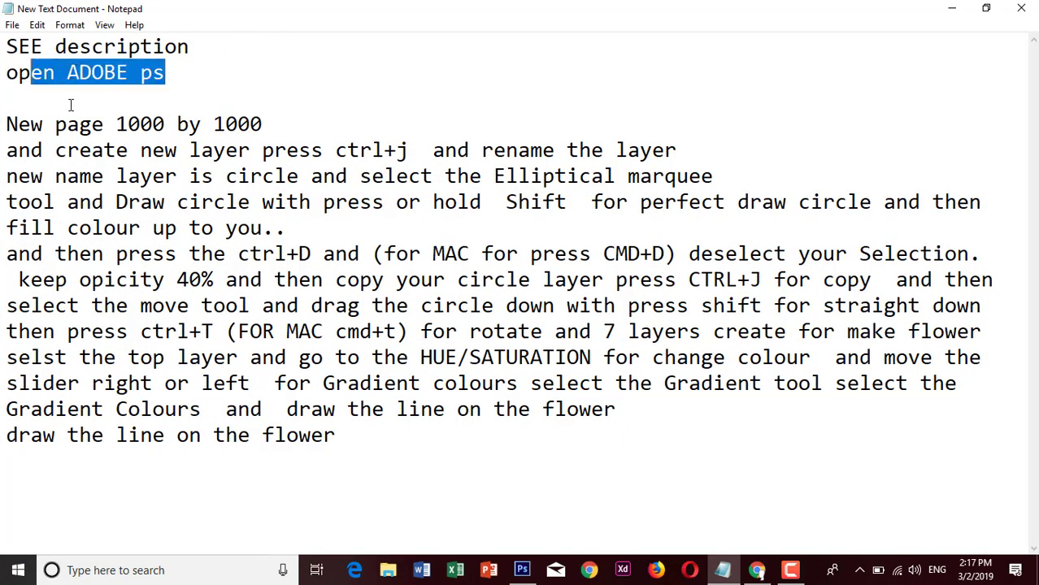
{"action": "left_click", "coordinate": [152, 99]}
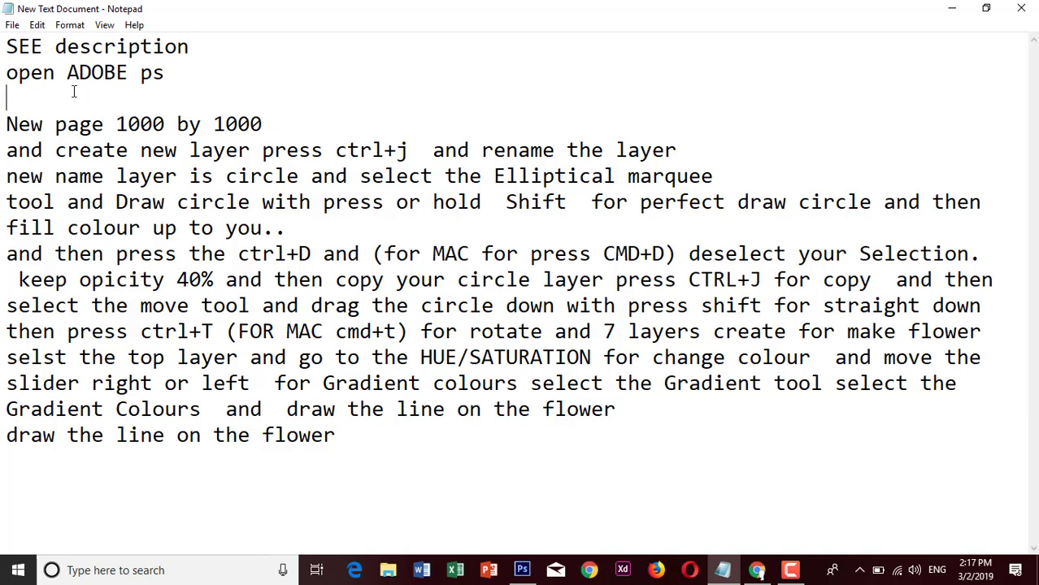
{"action": "type", "text": "creat"}
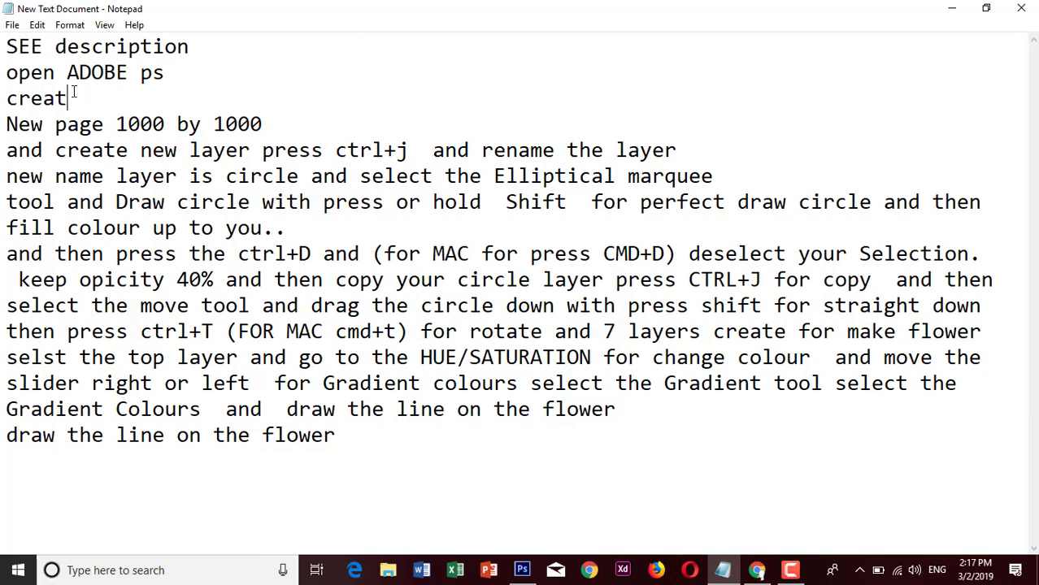
{"action": "type", "text": "e"}
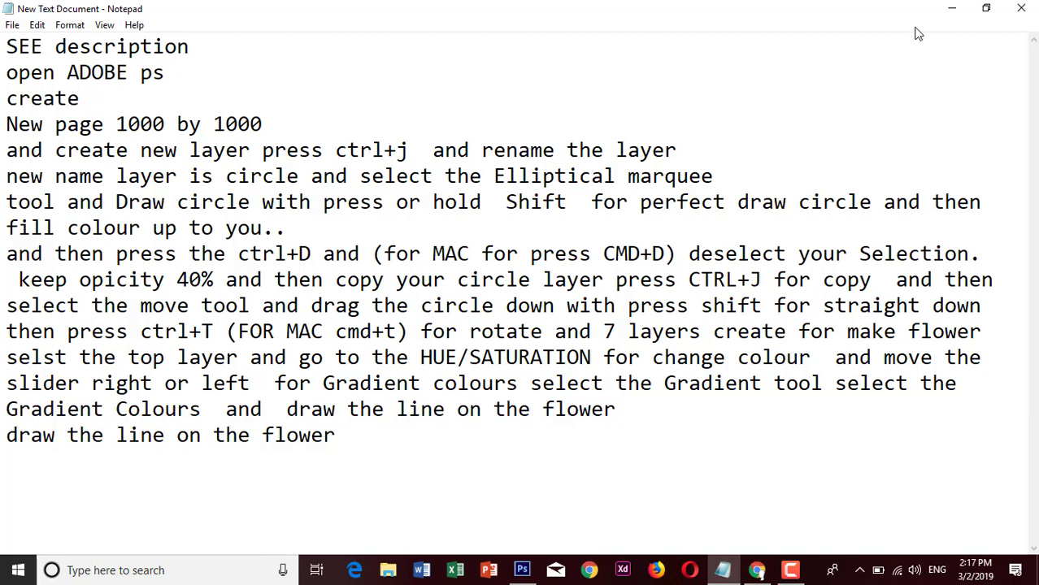